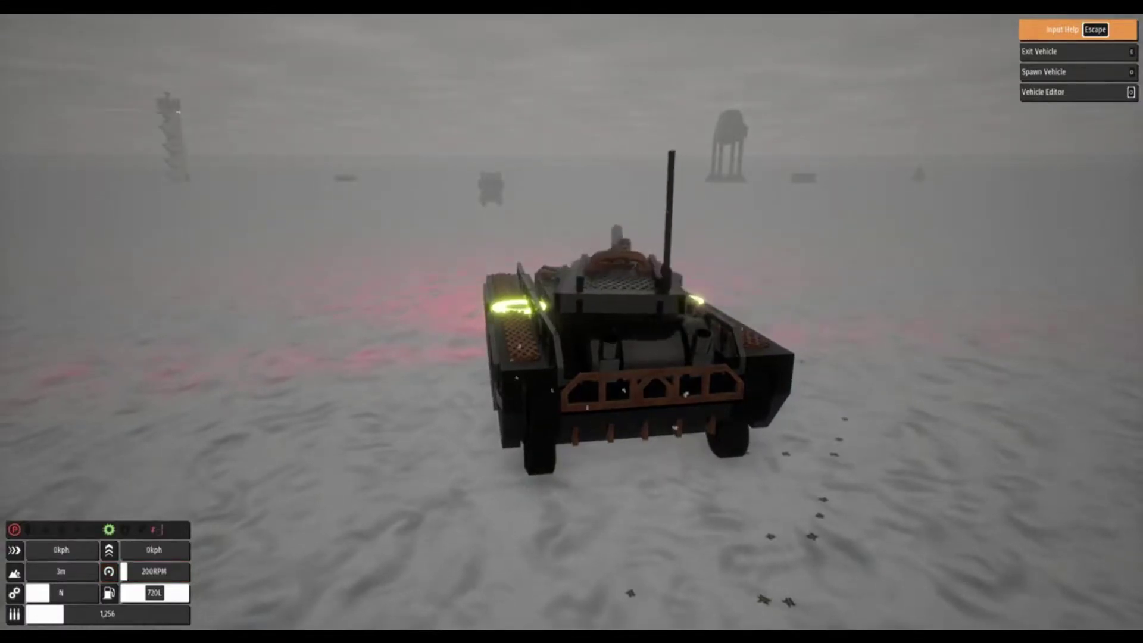
Cycle the tank cameras, exit the tank and occupy the radar-domed gun turret.
key("v")
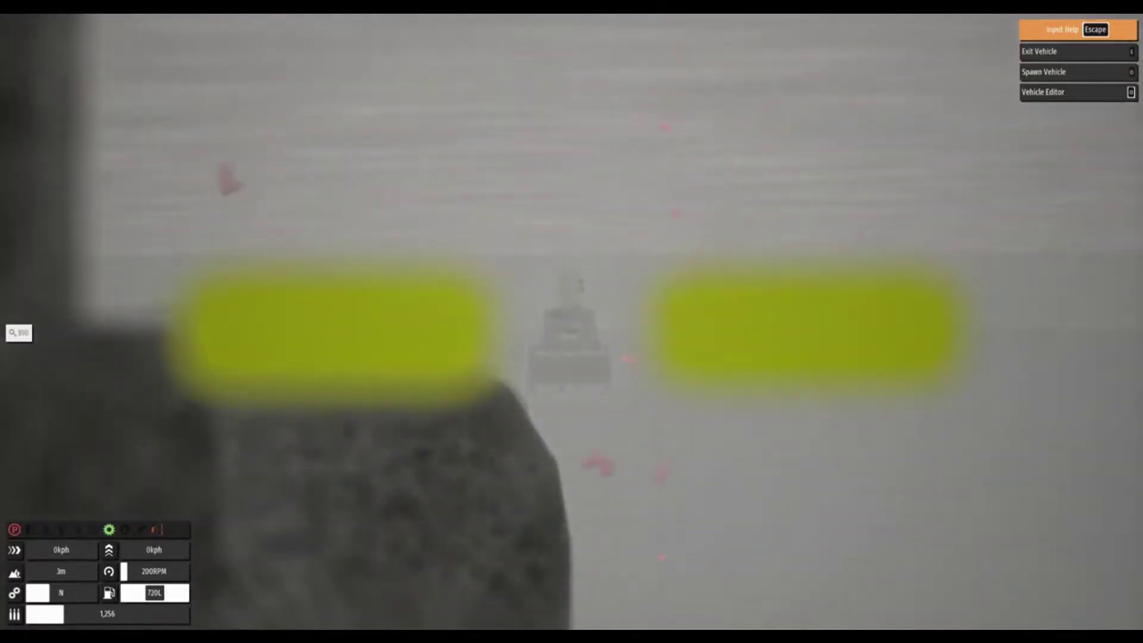
key("v")
key("f")
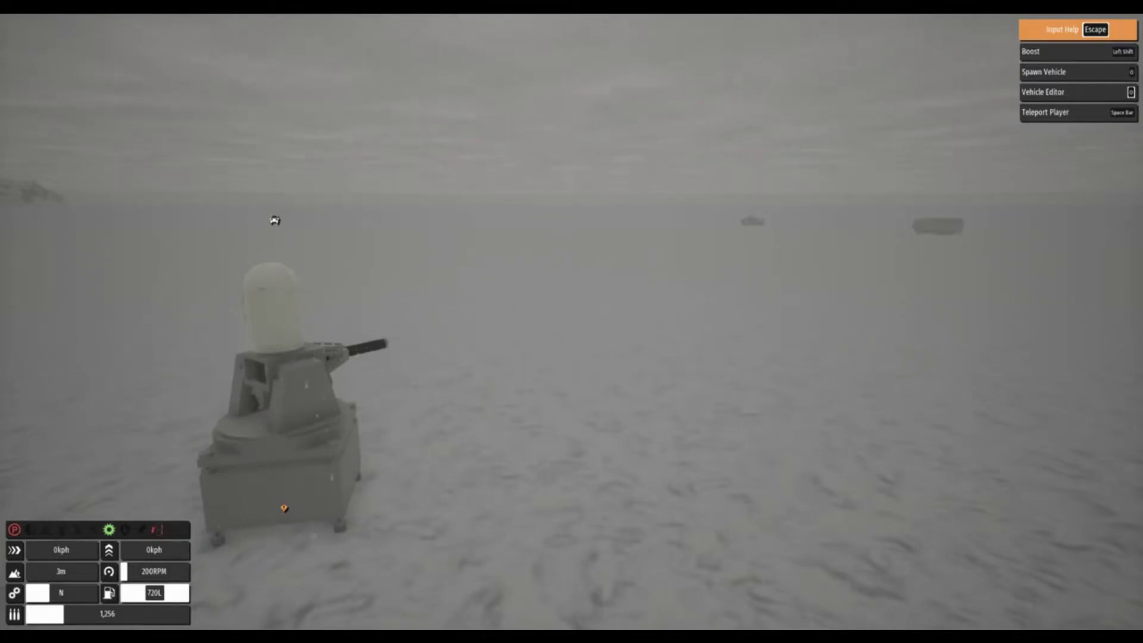
key("f")
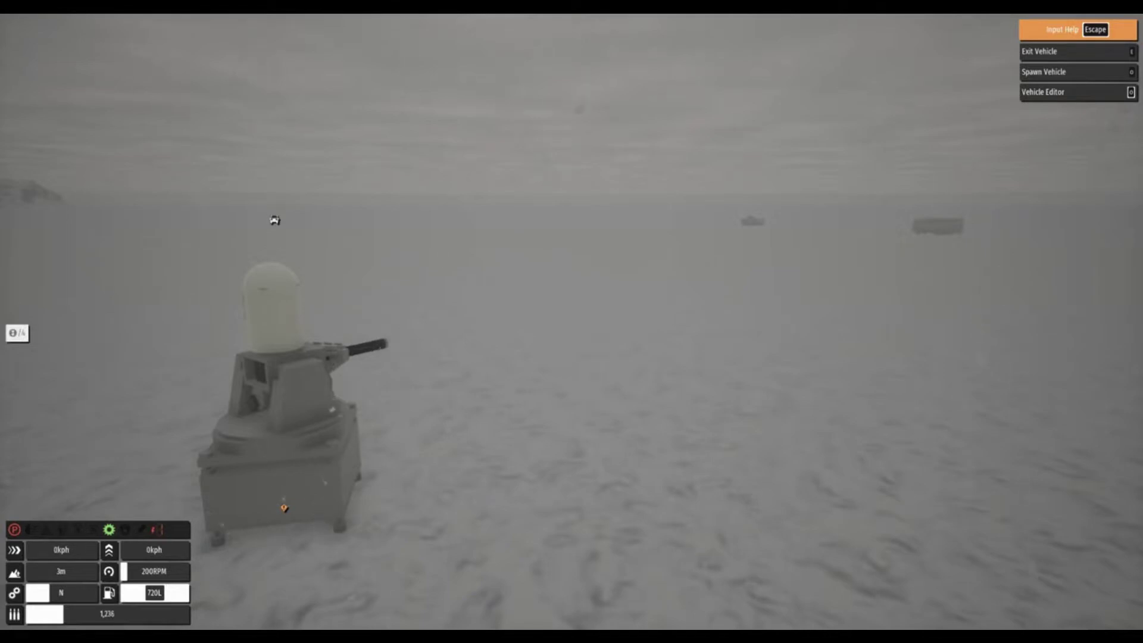
Fire repeatedly at the gun turret until it explodes, then switch to first-person view.
key("space")
key("space")
key("or")
key("mouse")
key("click")
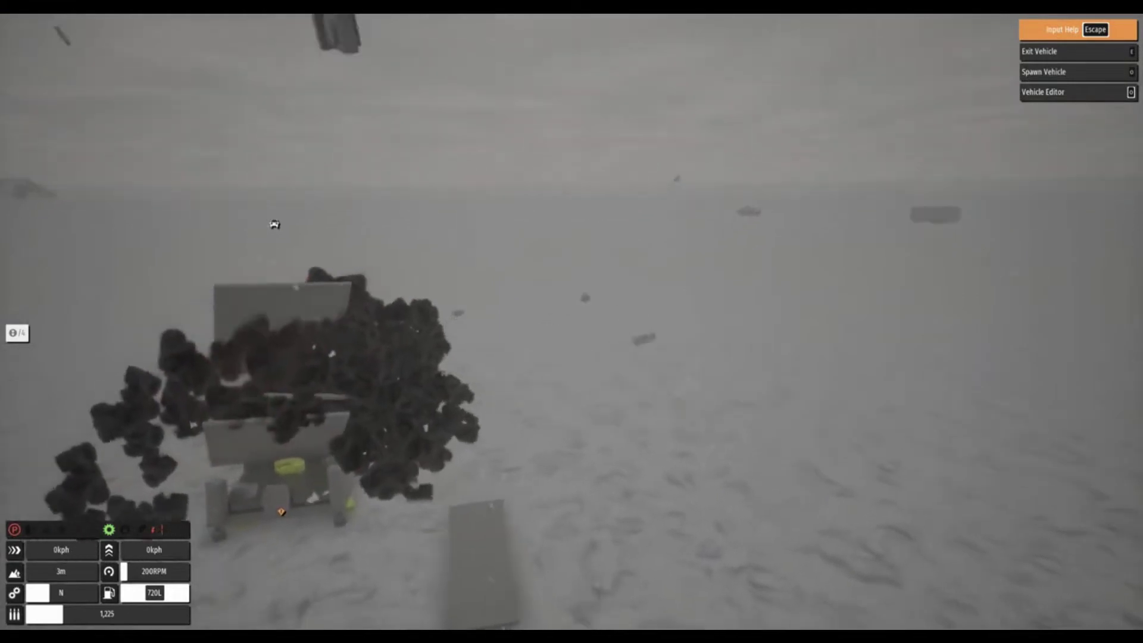
key("v")
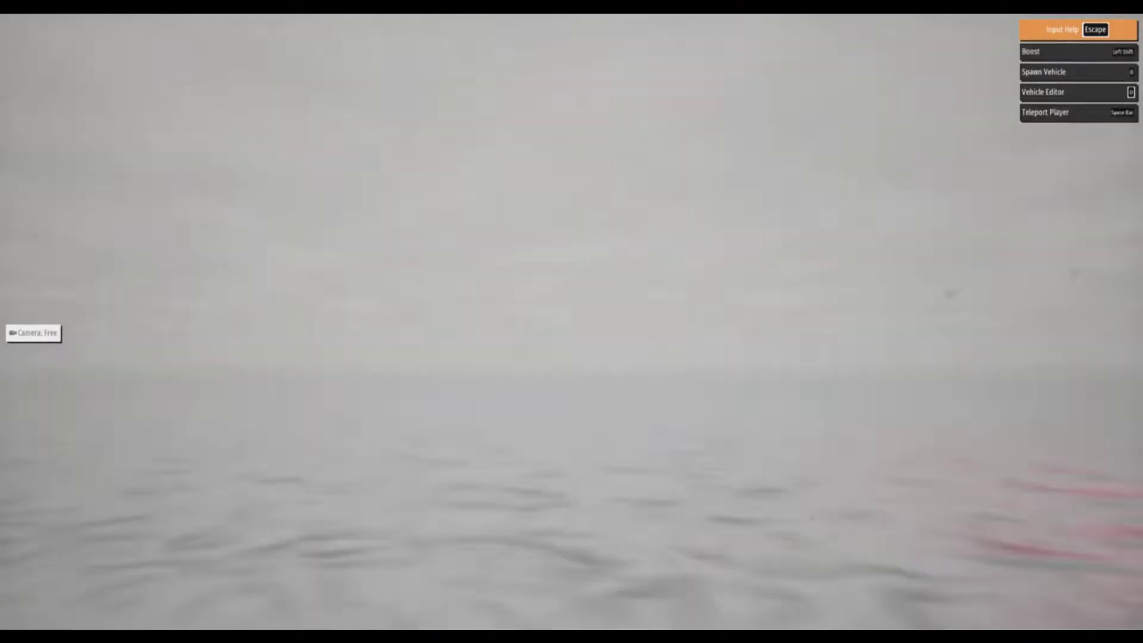
Fly through the bunker's KEEP OUT door to the emergency sign, lights switch and pillars.
key("w")
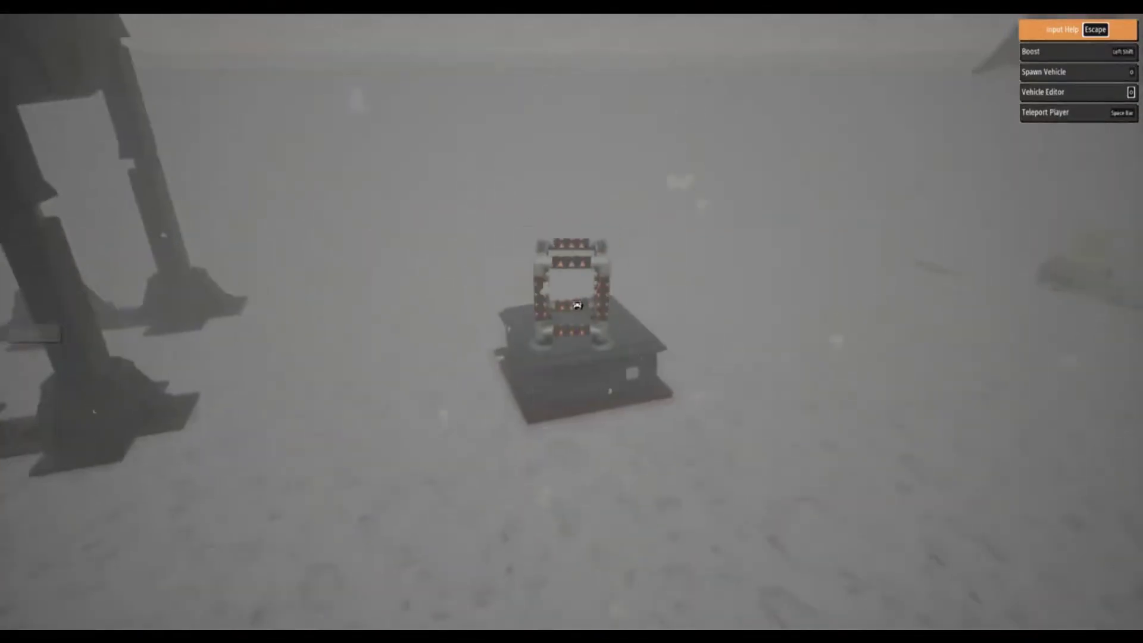
key("w")
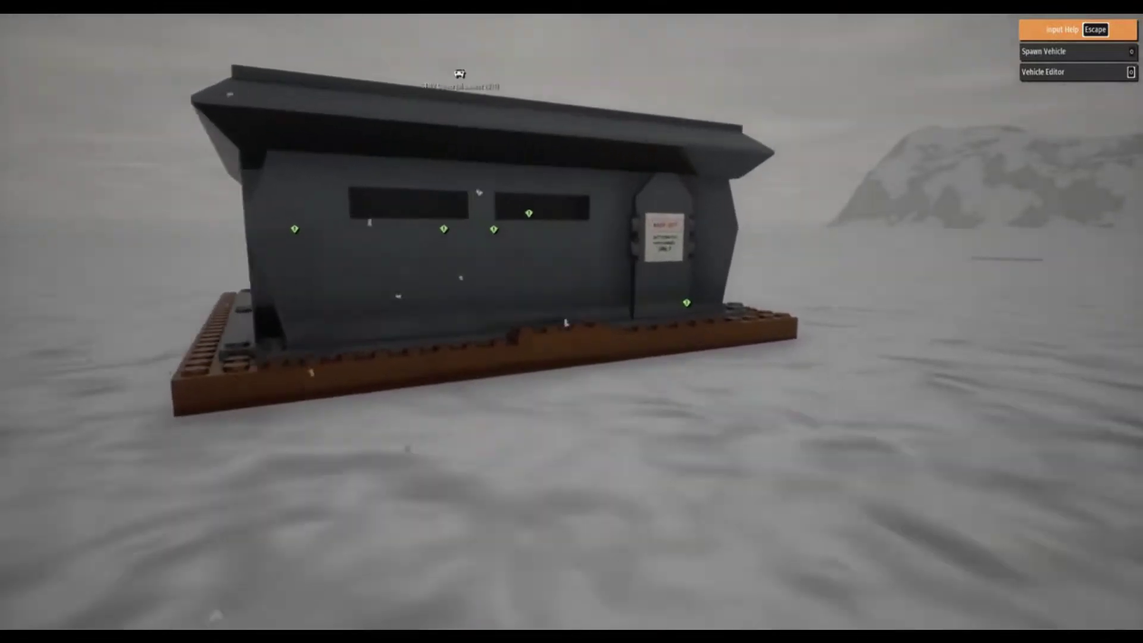
key("w")
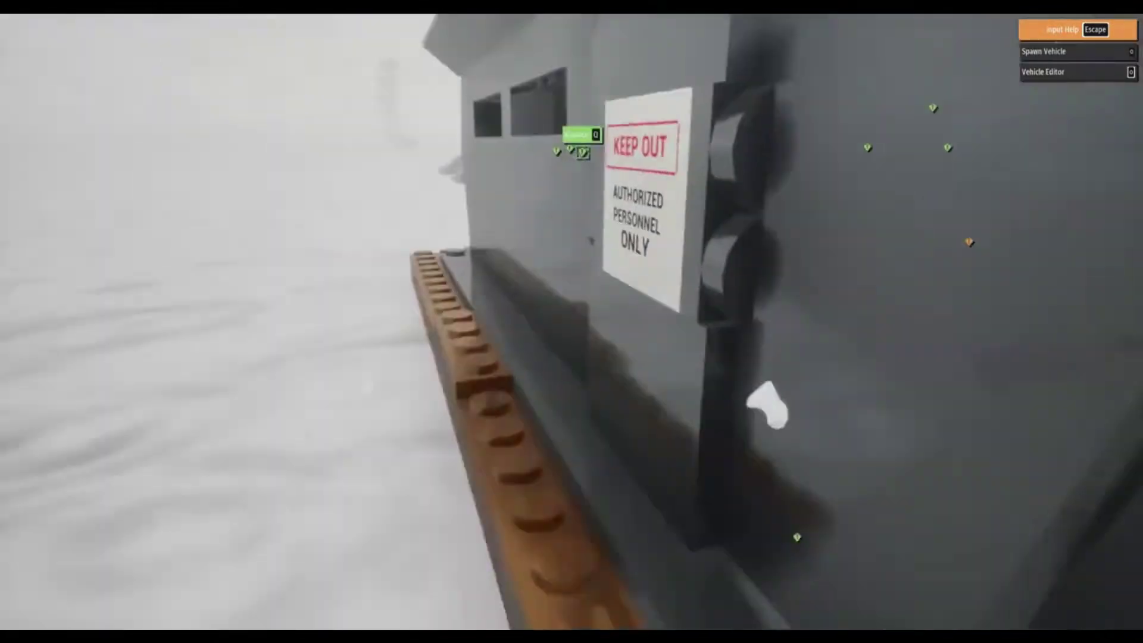
key("w")
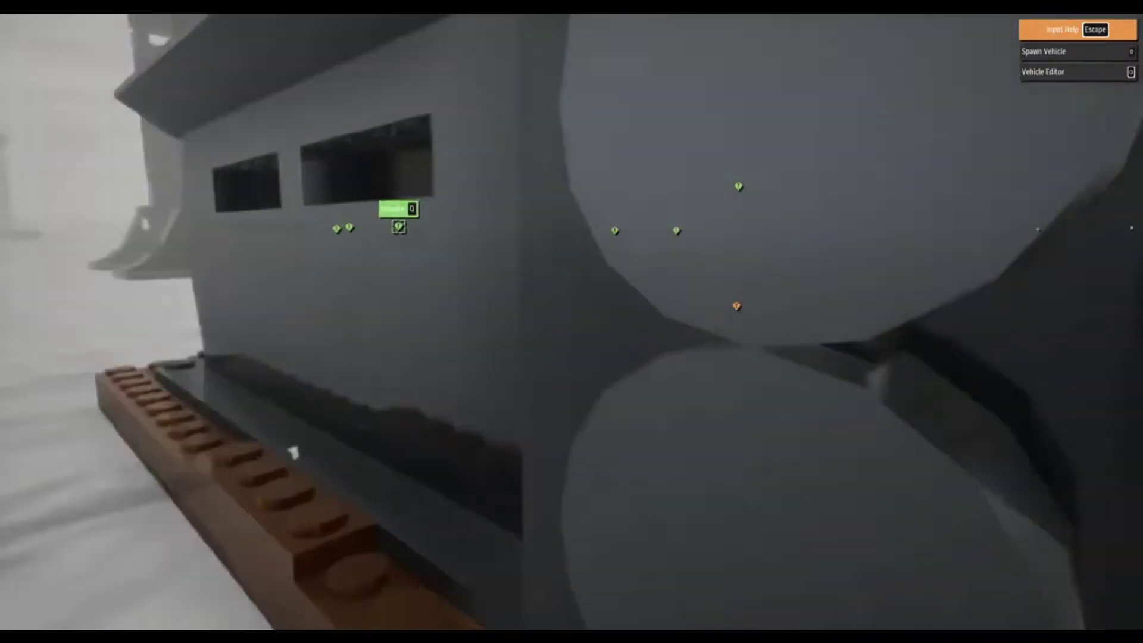
key("w")
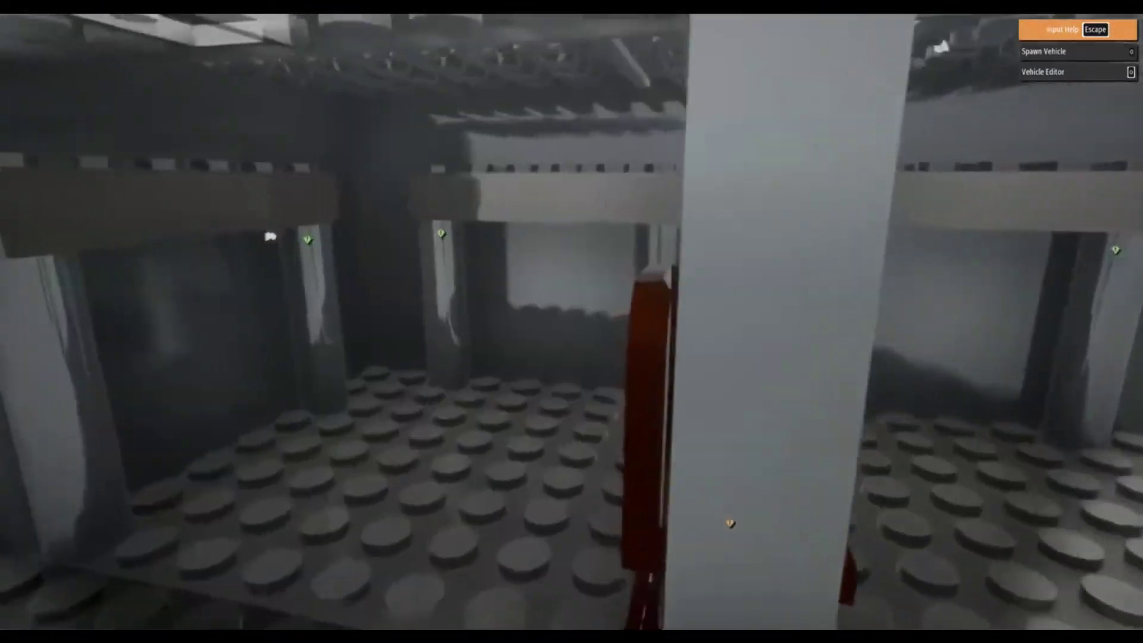
key("w")
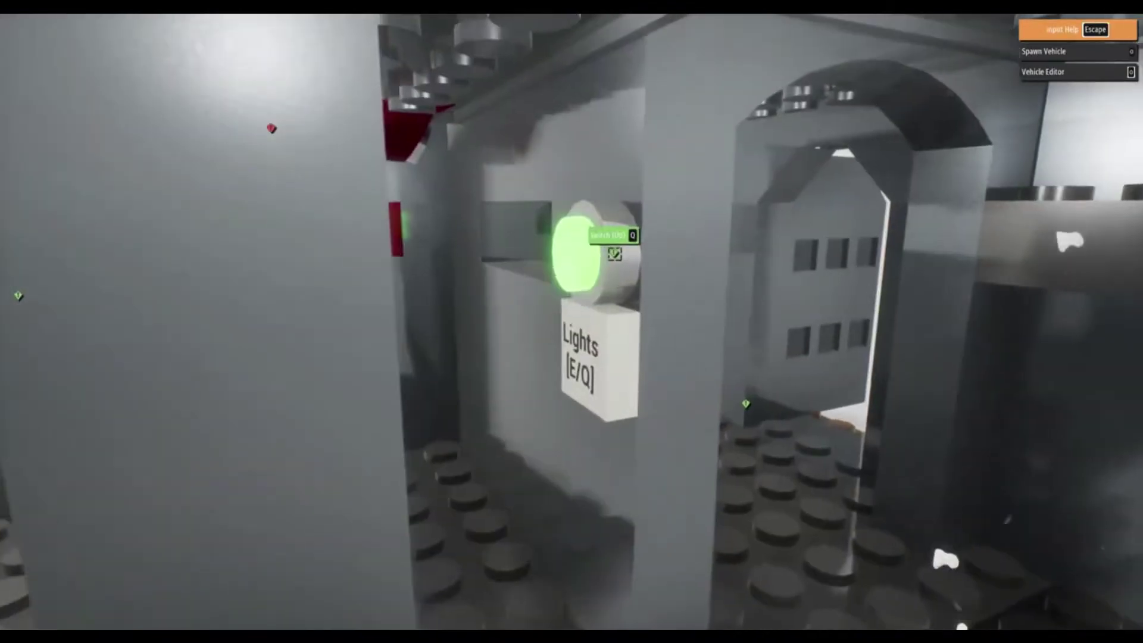
key("w")
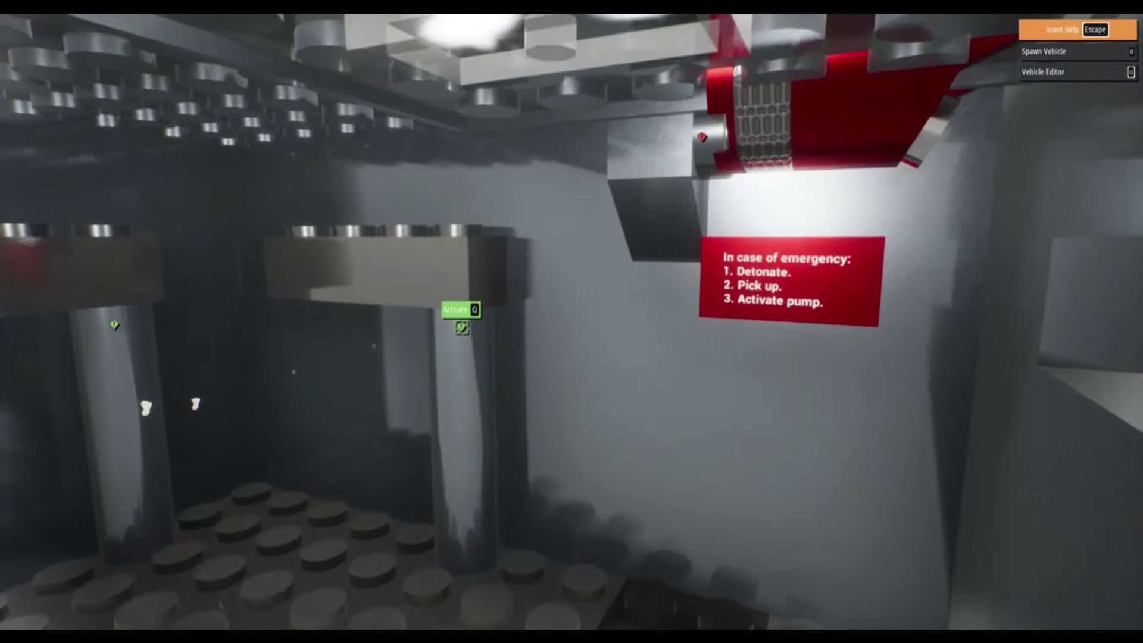
key("w")
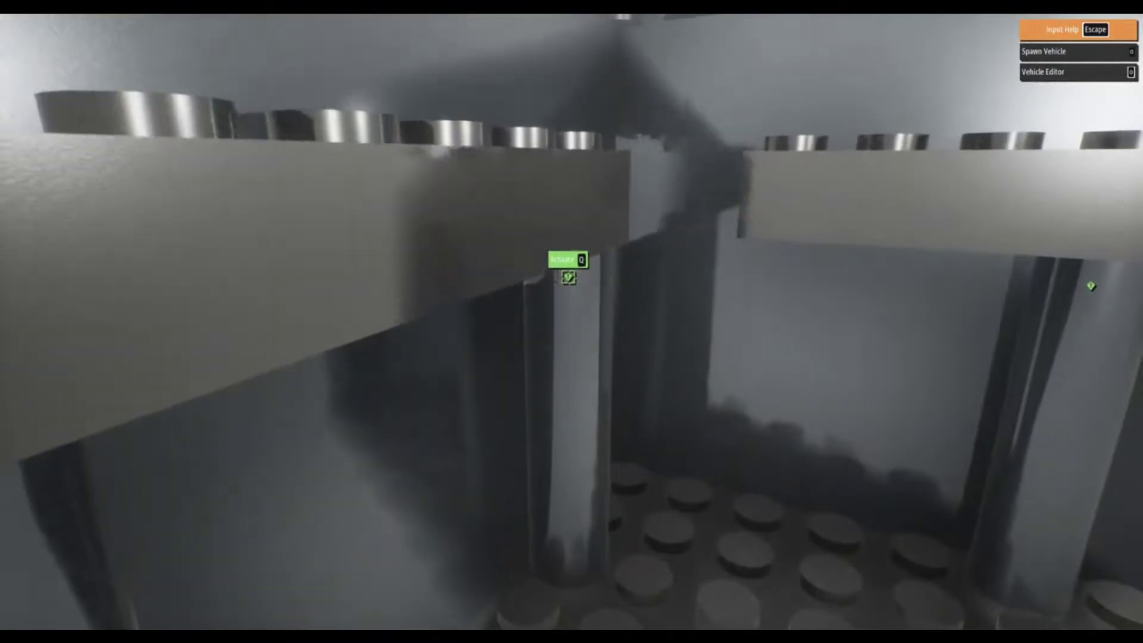
Equip the BR-15 rifle in the primary inventory slot.
key("e")
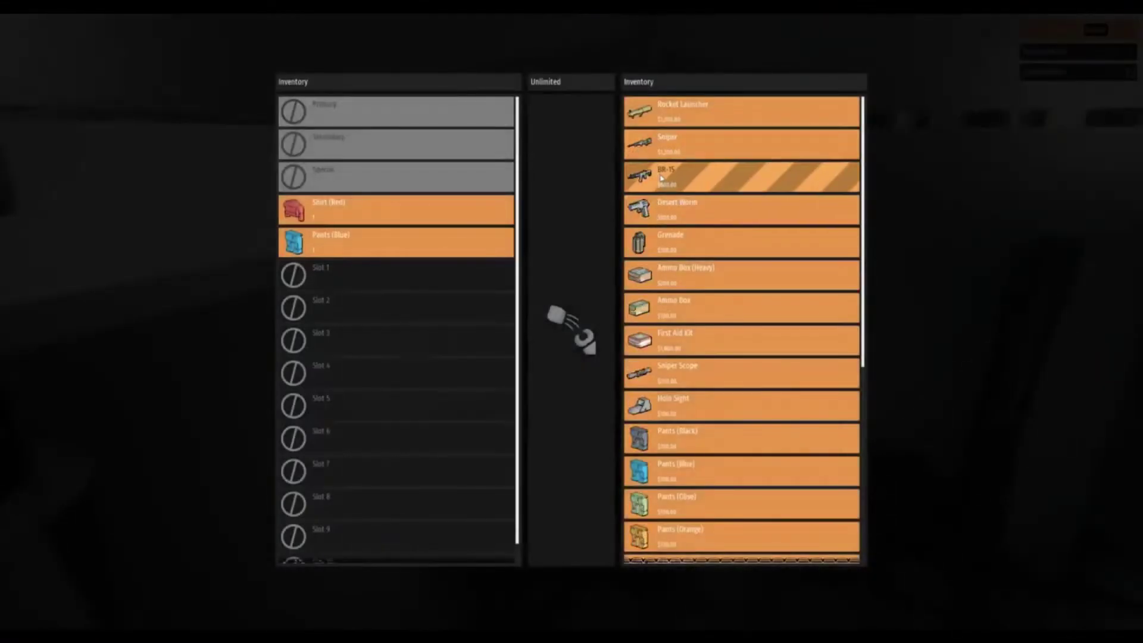
left_click_drag(475, 116, 398, 111)
key("Escape")
Aim down sights and riddle the bunker walls with rifle shots.
right_click(572, 321)
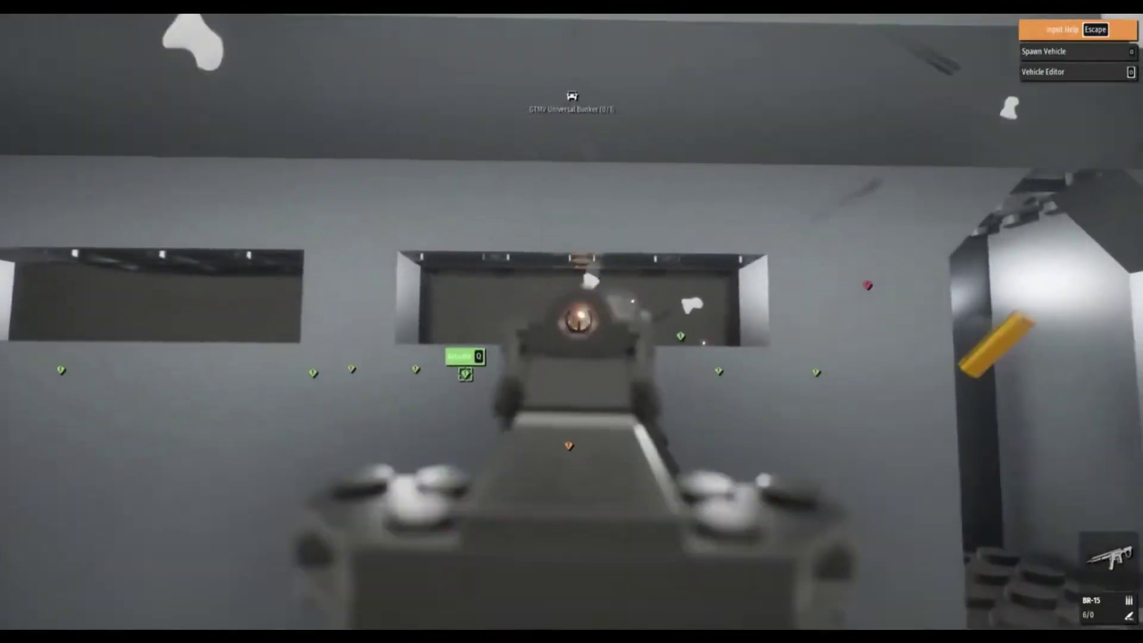
left_click(571, 321)
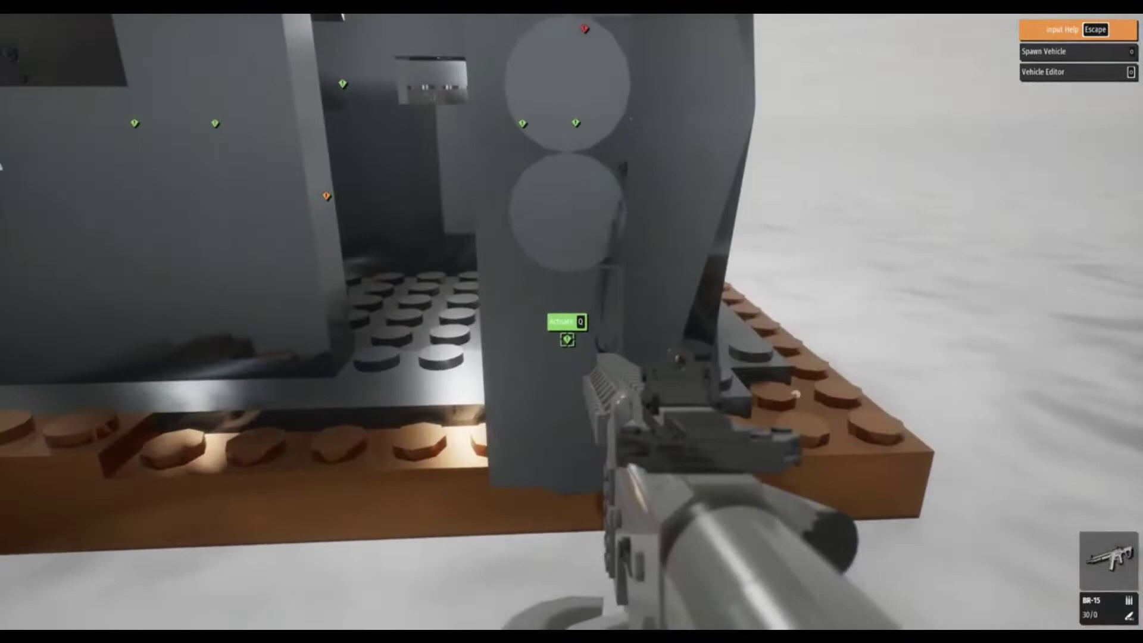
key("c")
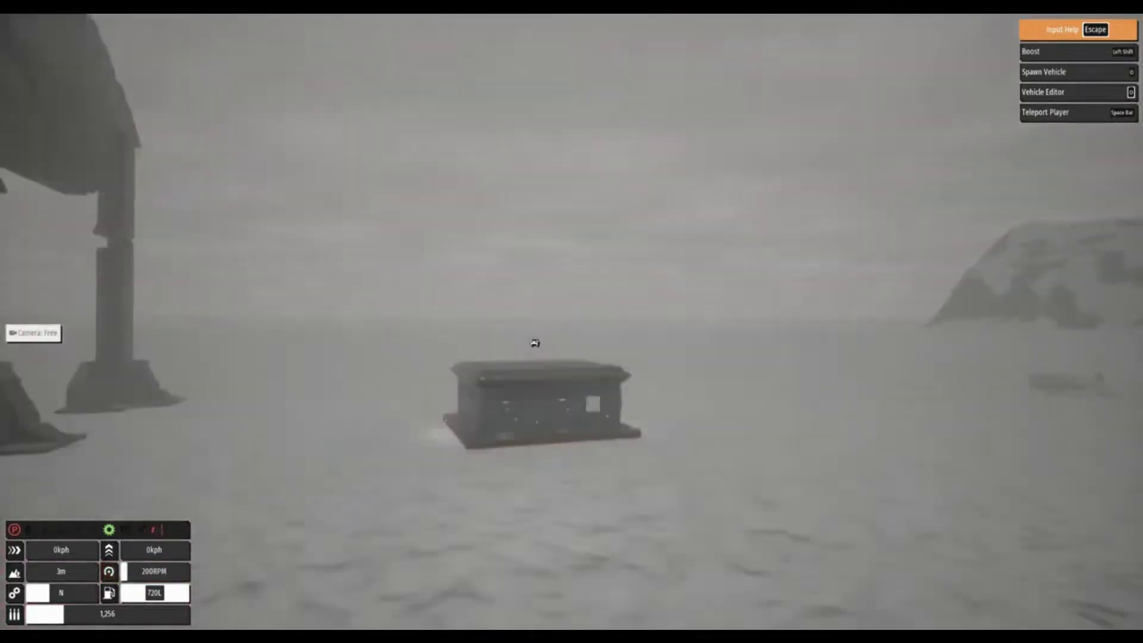
Turn toward the bunker, shell it from the tank, then exit from first-person view.
mouse_move(643, 131)
left_mouse_down()
mouse_move(302, 243)
mouse_move(522, 282)
mouse_move(438, 266)
left_mouse_up()
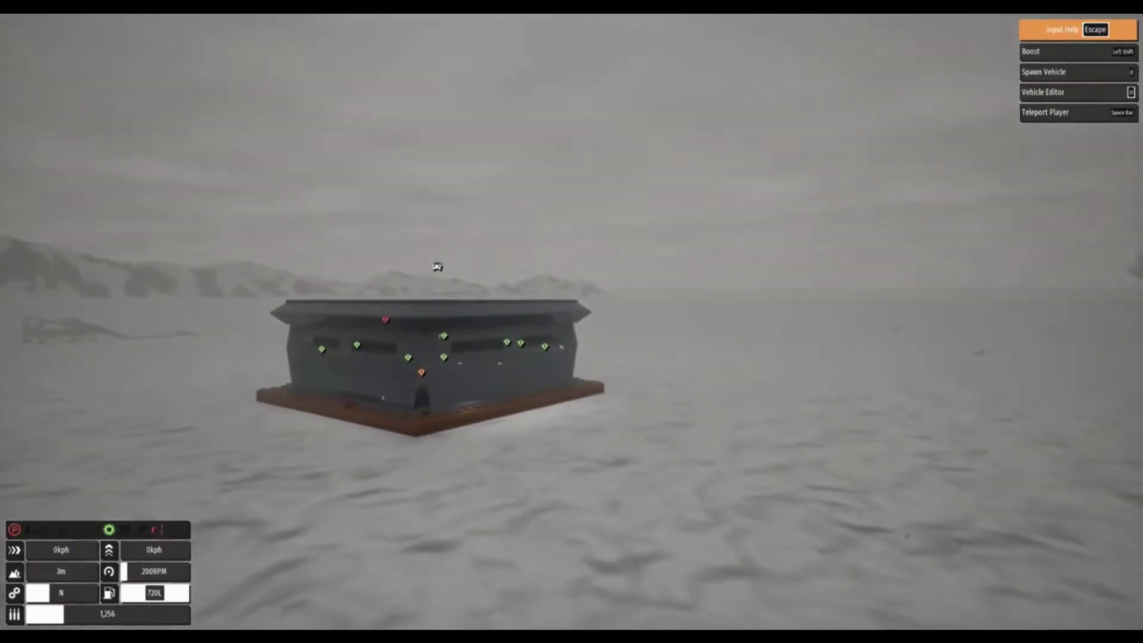
key("c")
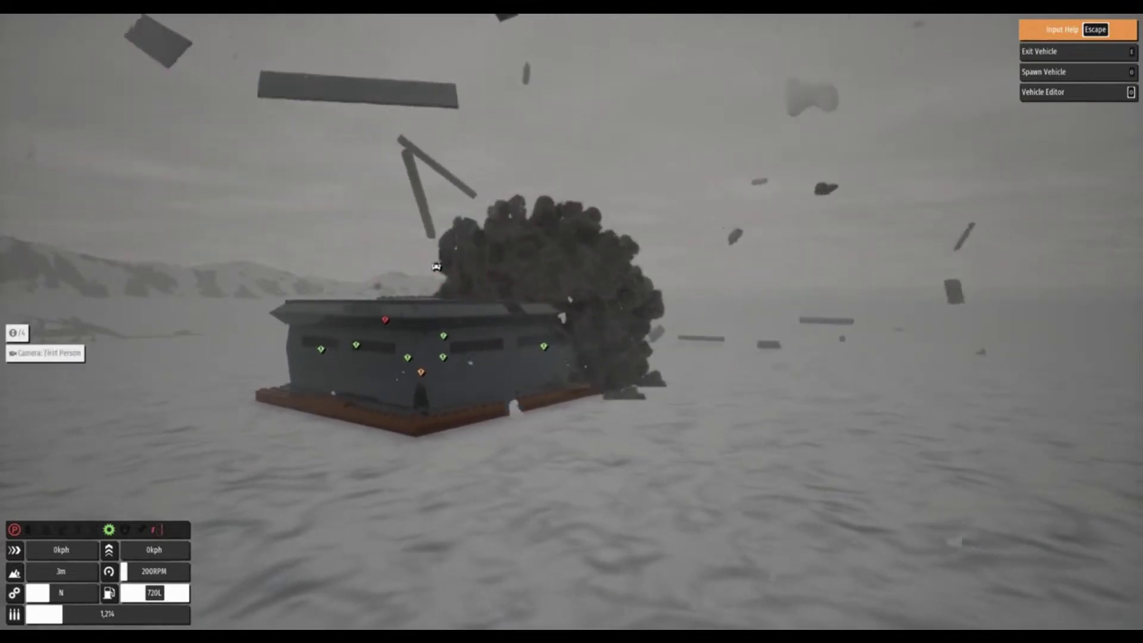
key("c")
key("f")
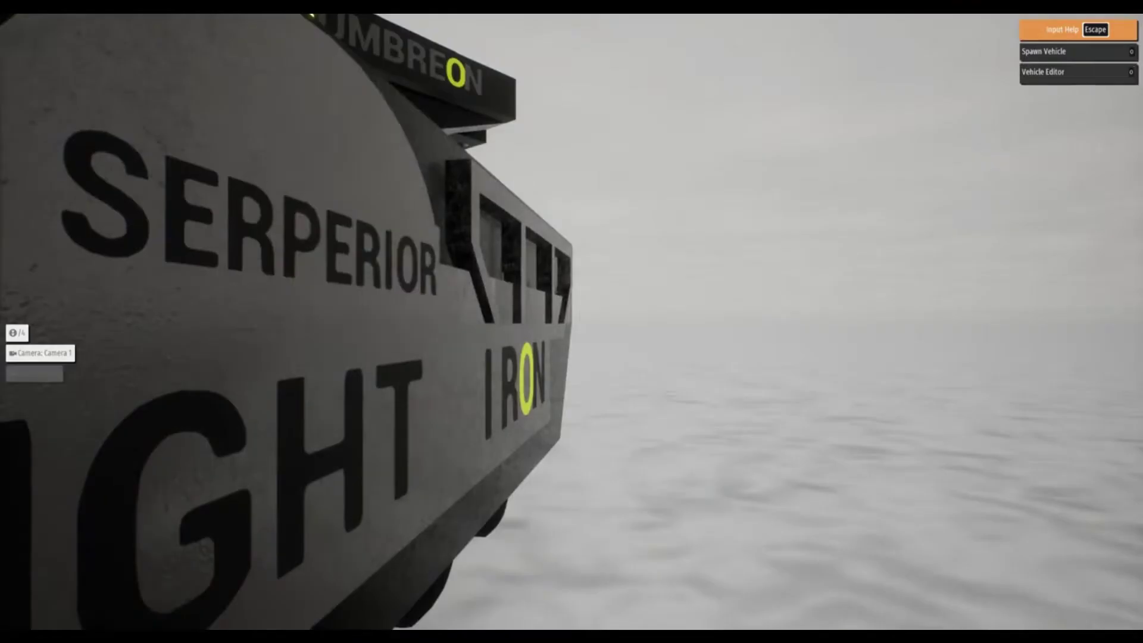
Move through the bunker interior to the driver seat and lights switch.
key("space")
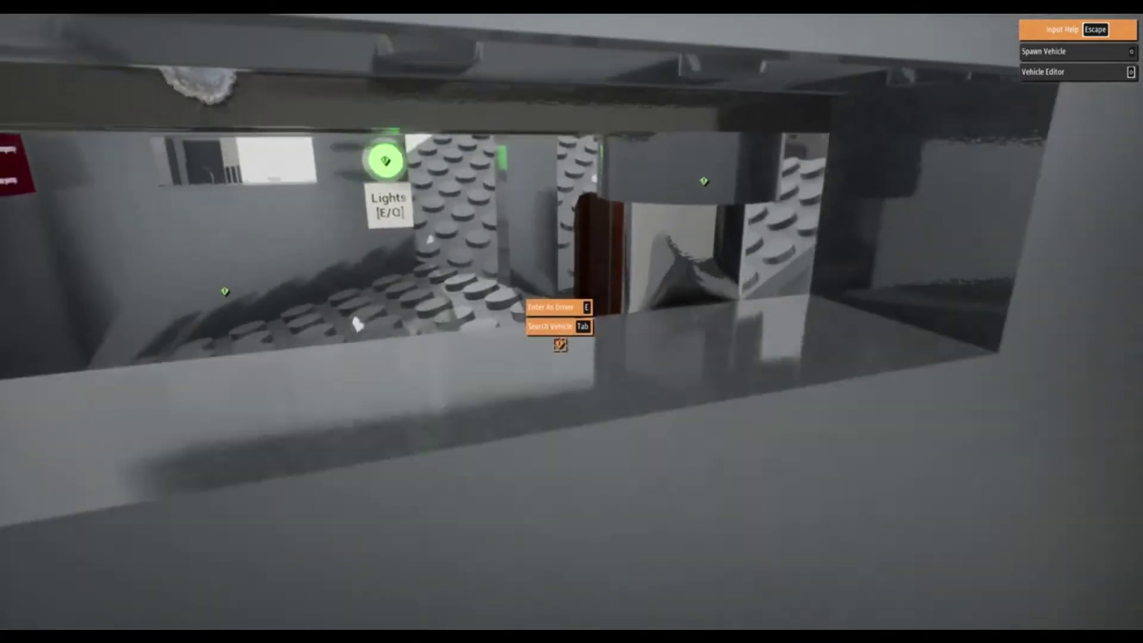
Step out to a third-person view over the foggy plain and tank.
key("e")
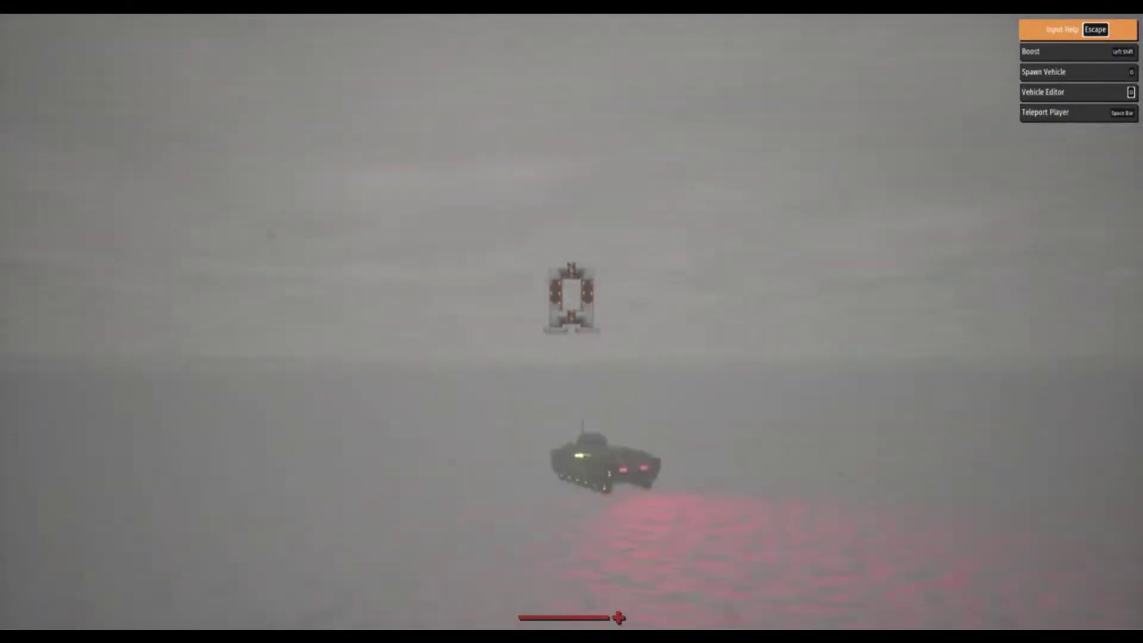
Board the grey armored vehicle, fire on the AT-AT walker and watch it collapse.
key("space")
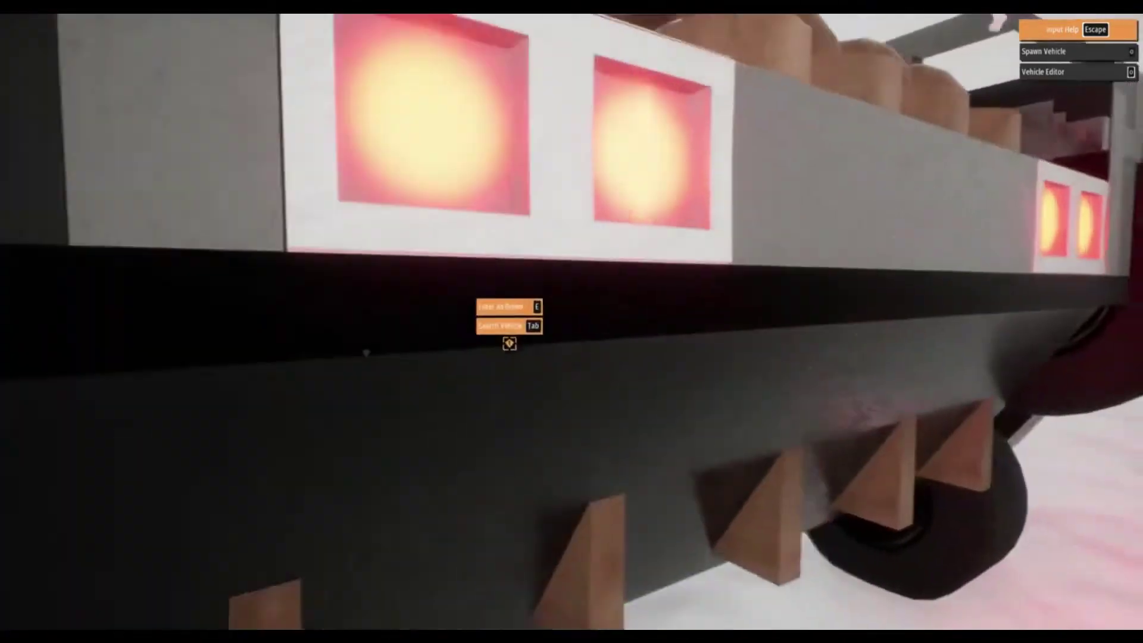
key("e")
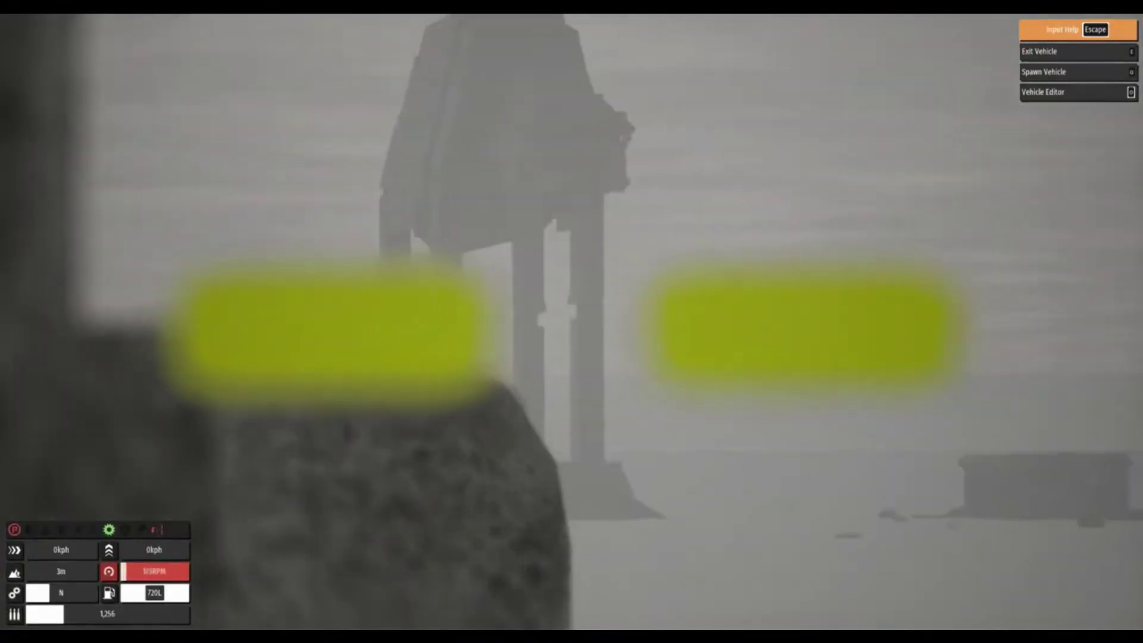
key("c")
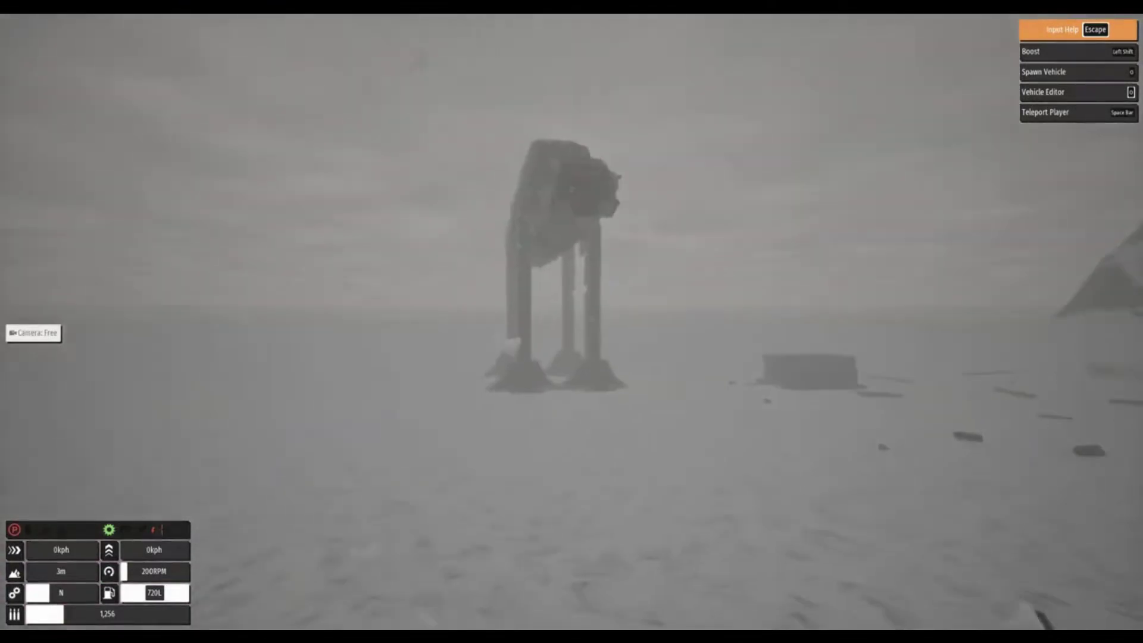
key("c")
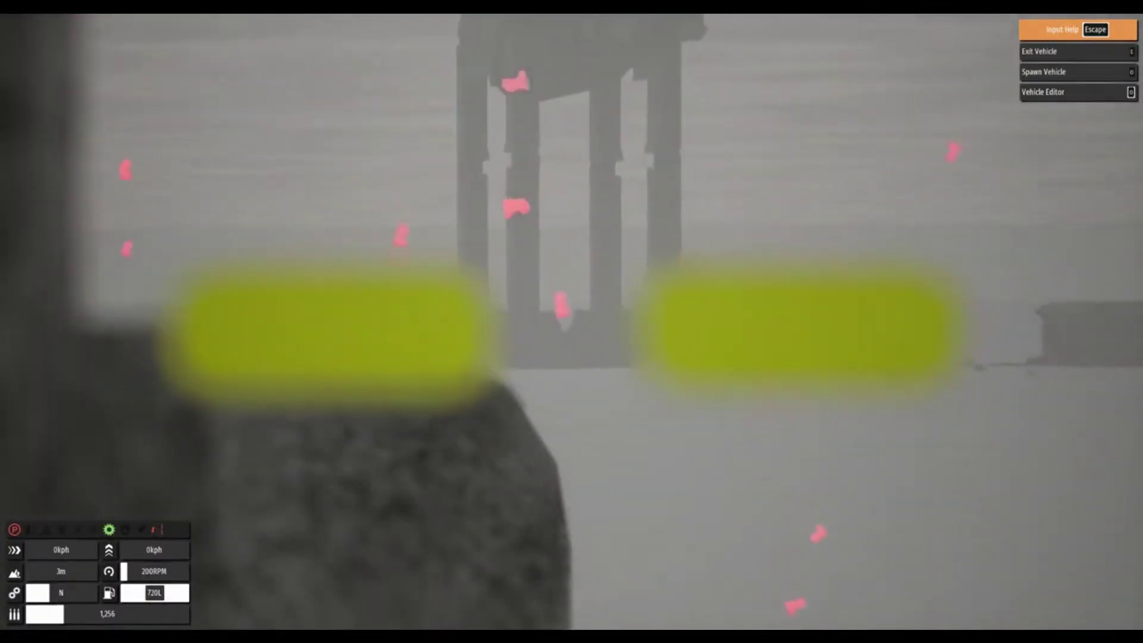
key("c")
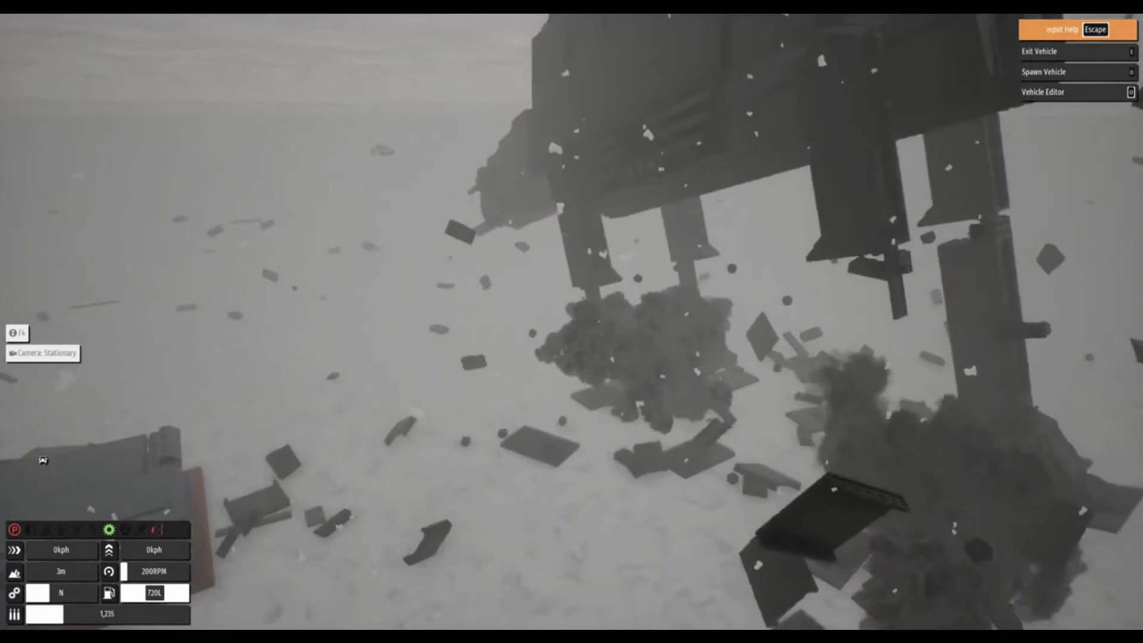
key("Tab")
key("w")
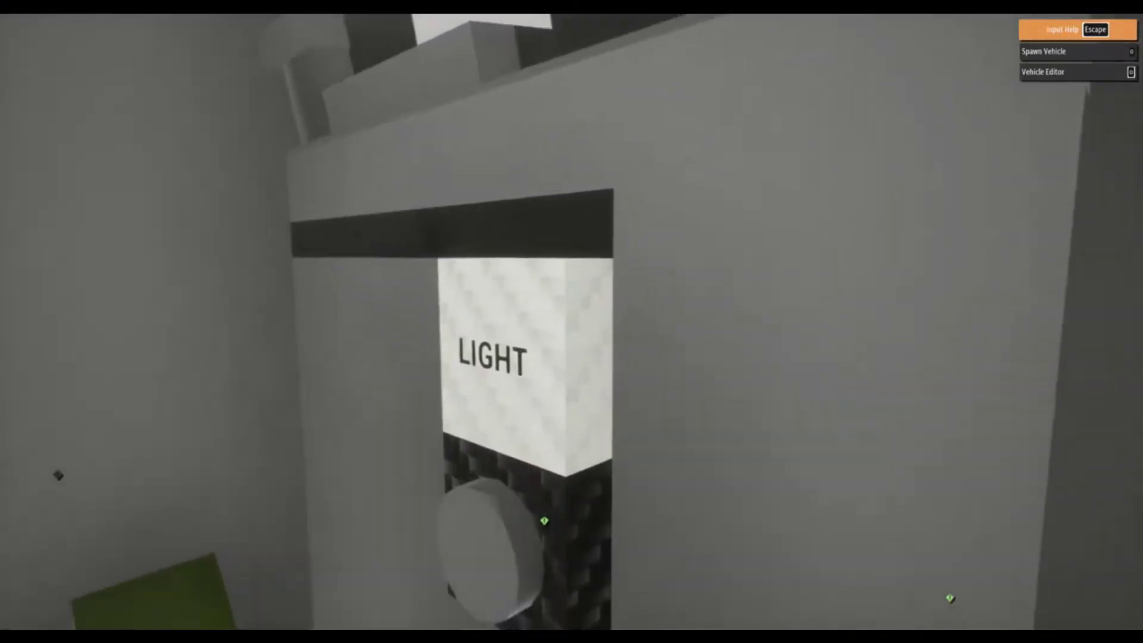
Turn on the armored truck's LIGHT switch.
key("e")
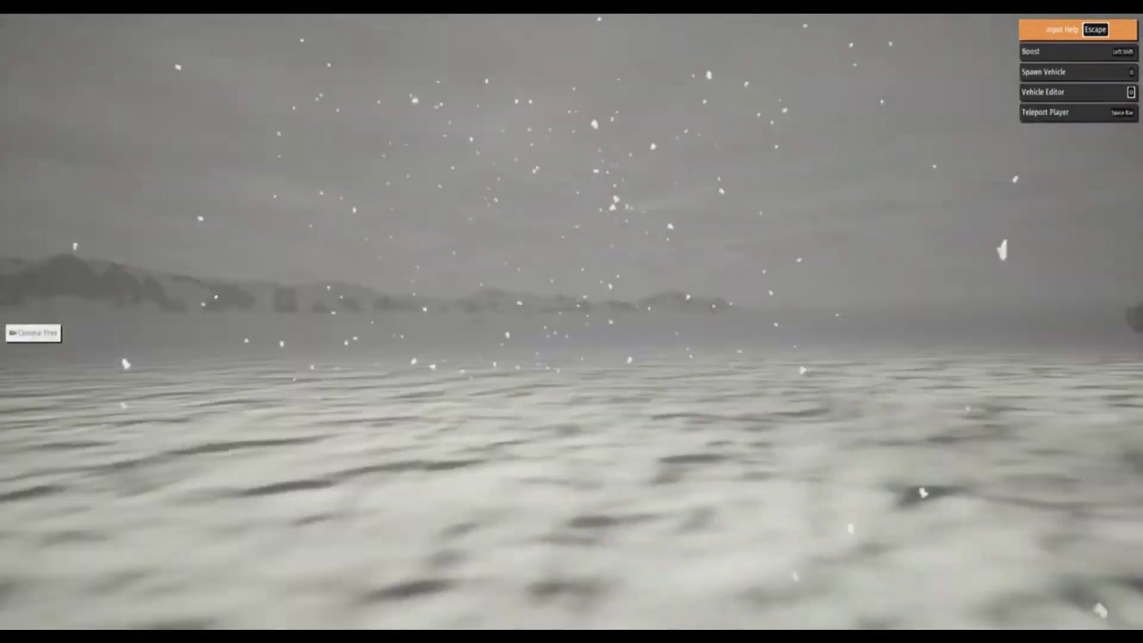
Fire on the armored truck from the tank and watch its debris scatter from free camera.
key("space")
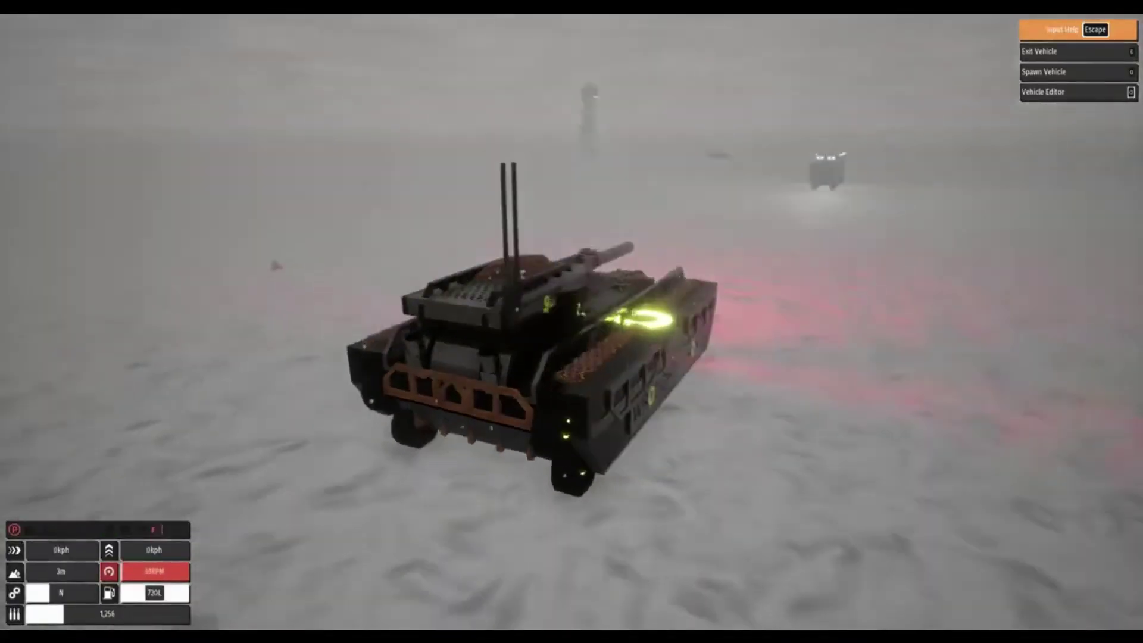
key("c")
key("c")
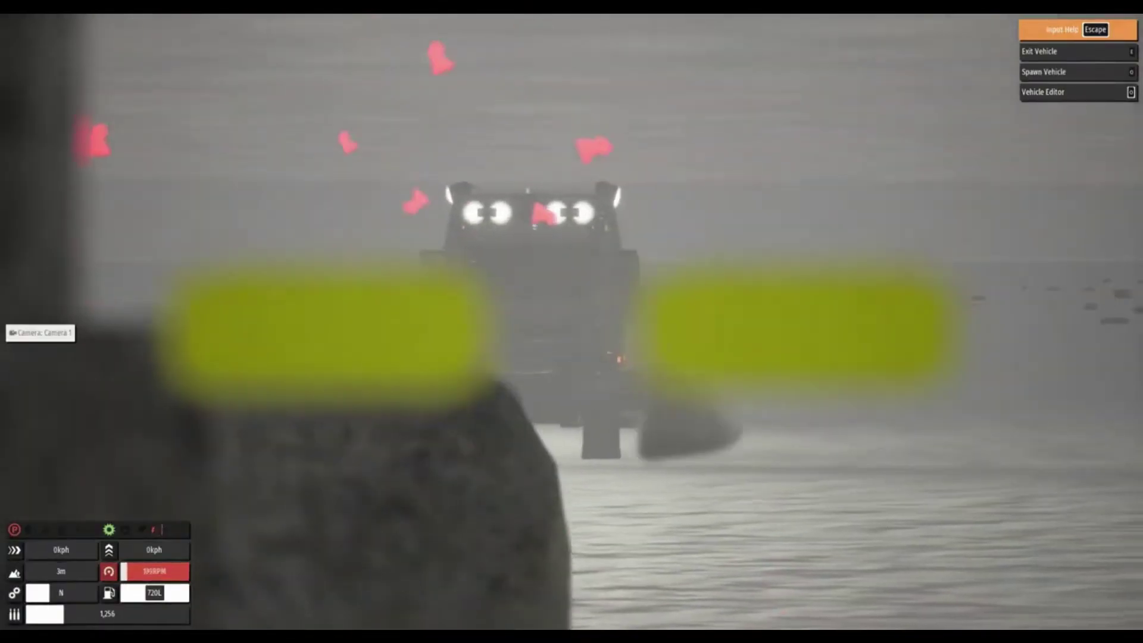
key("c")
key("c")
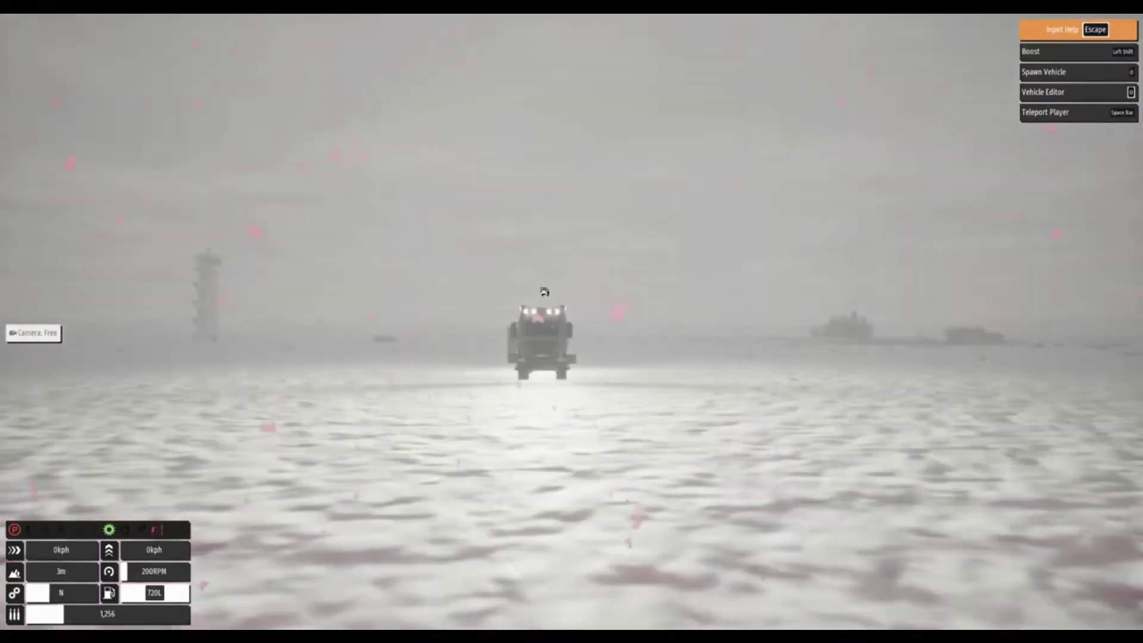
key("c")
key("c")
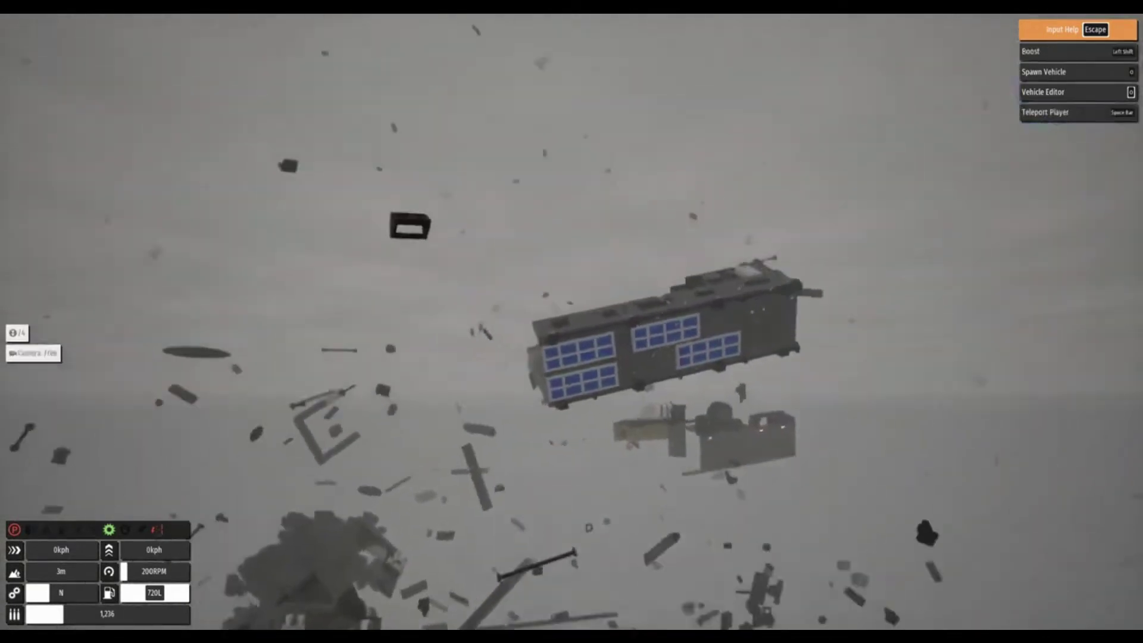
key("c")
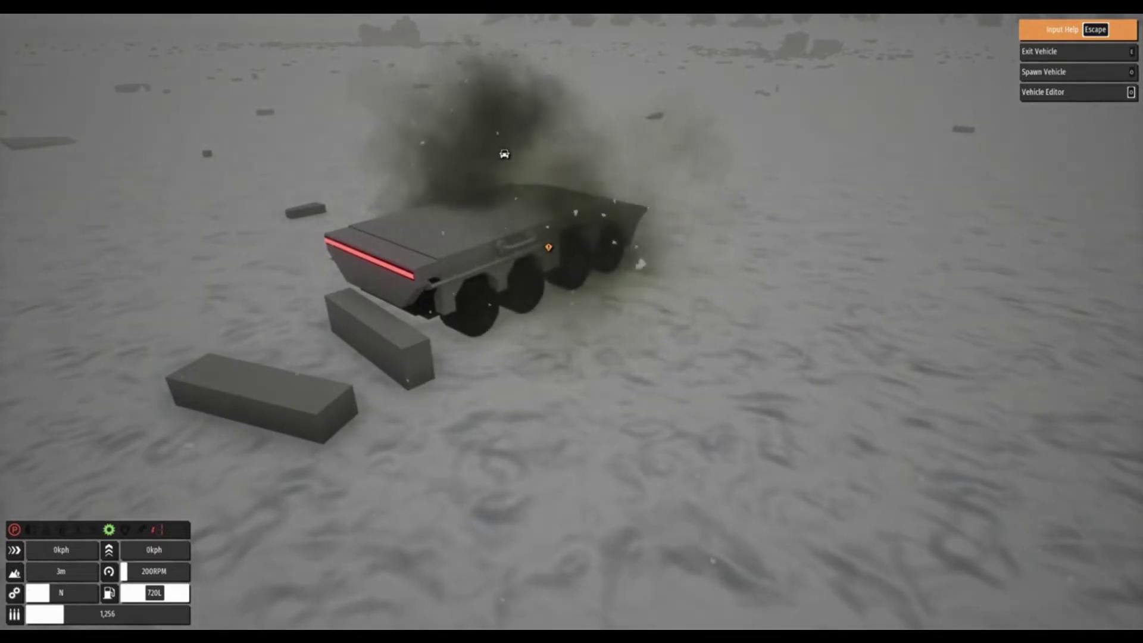
Switch from the current tank into the eight-wheeled Tesla tank and orbit around it.
key("f")
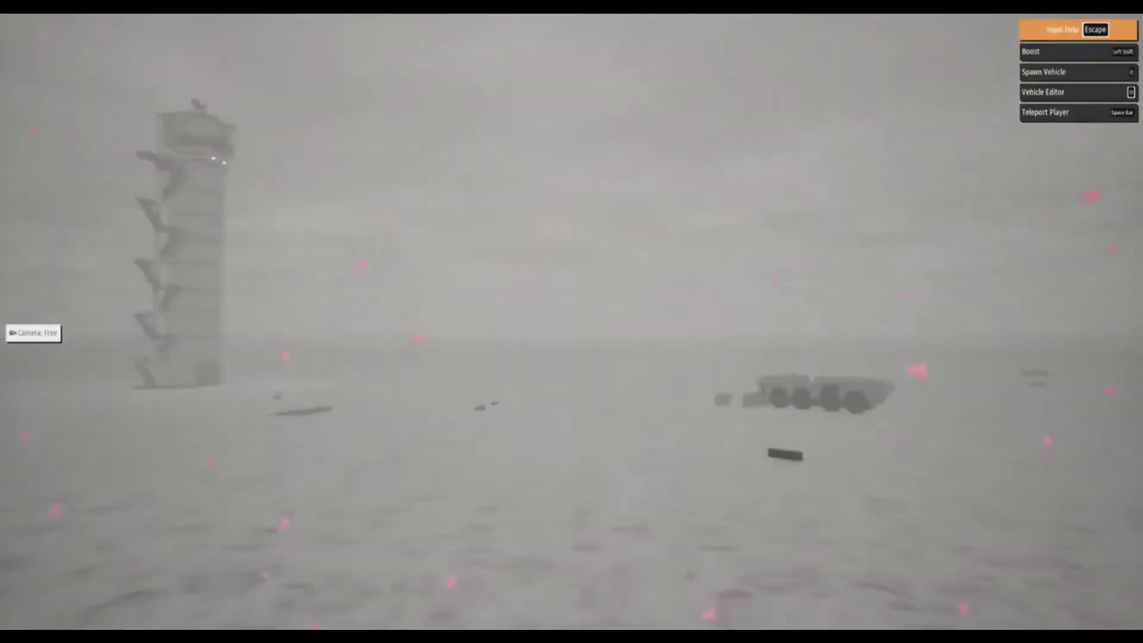
key("f")
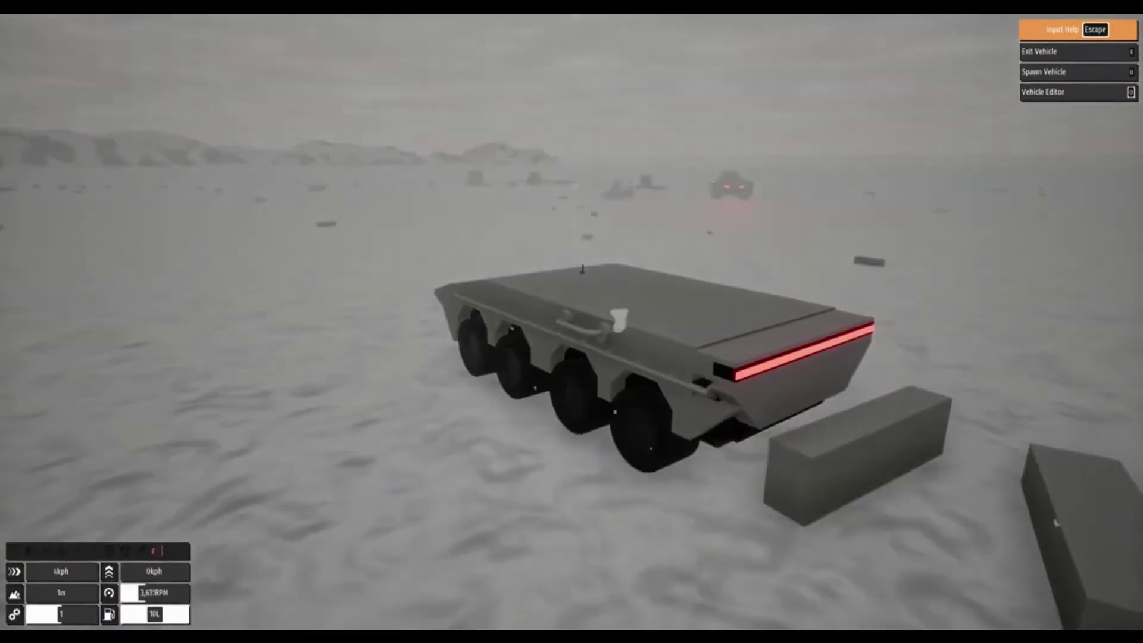
left_click_drag(572, 321, 804, 321)
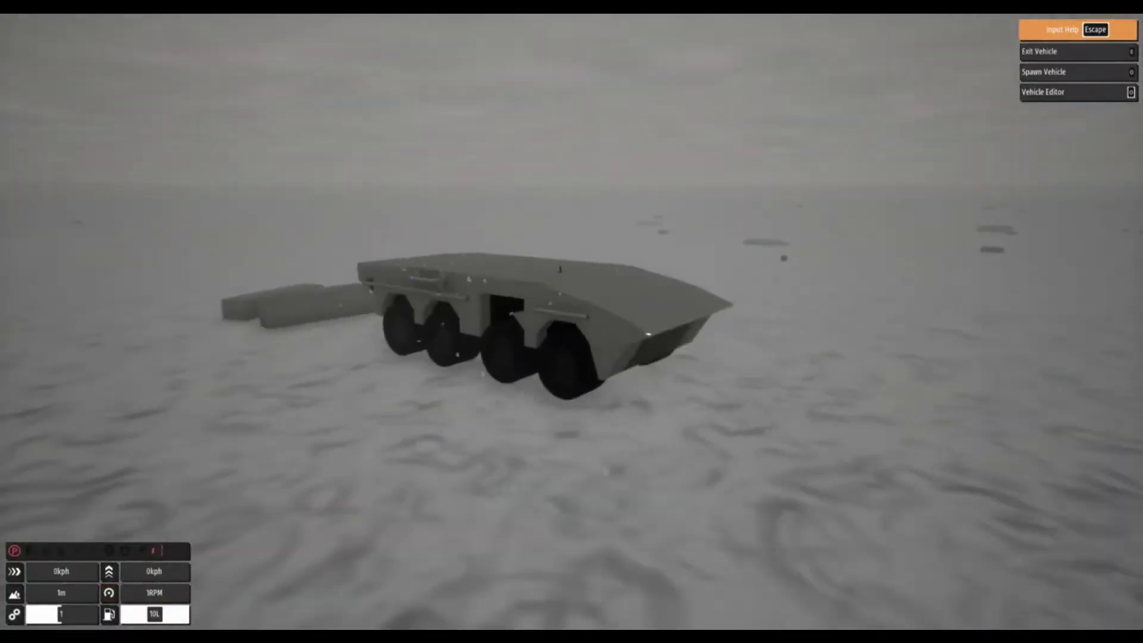
left_click_drag(571, 321, 358, 321)
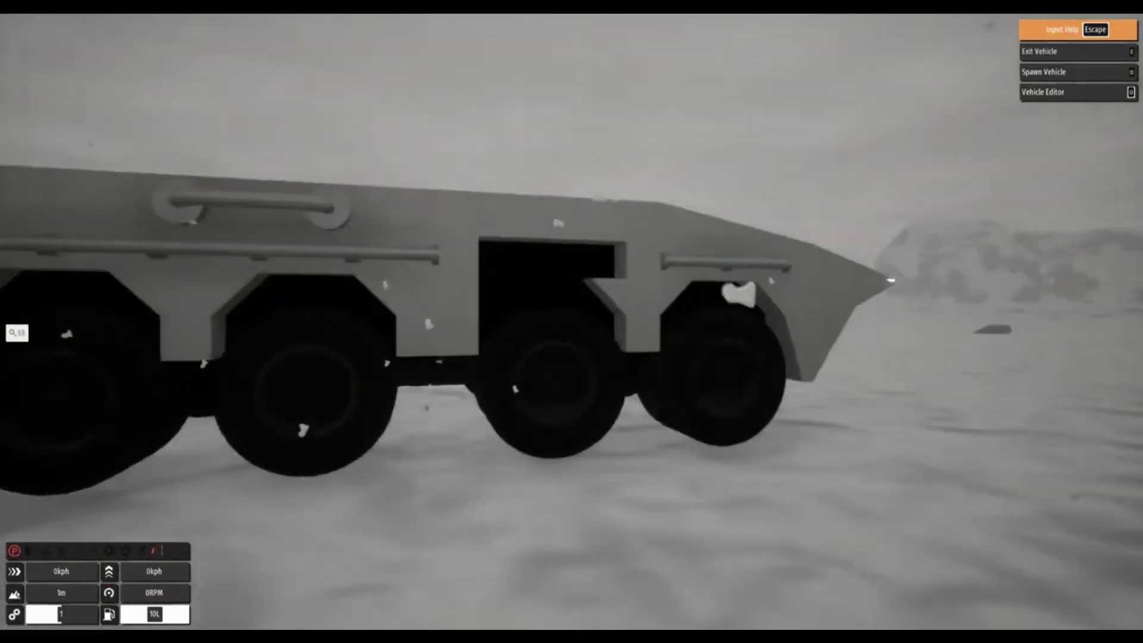
Check the Tesla tank's cabin in first-person, then orbit it again from outside.
key("v")
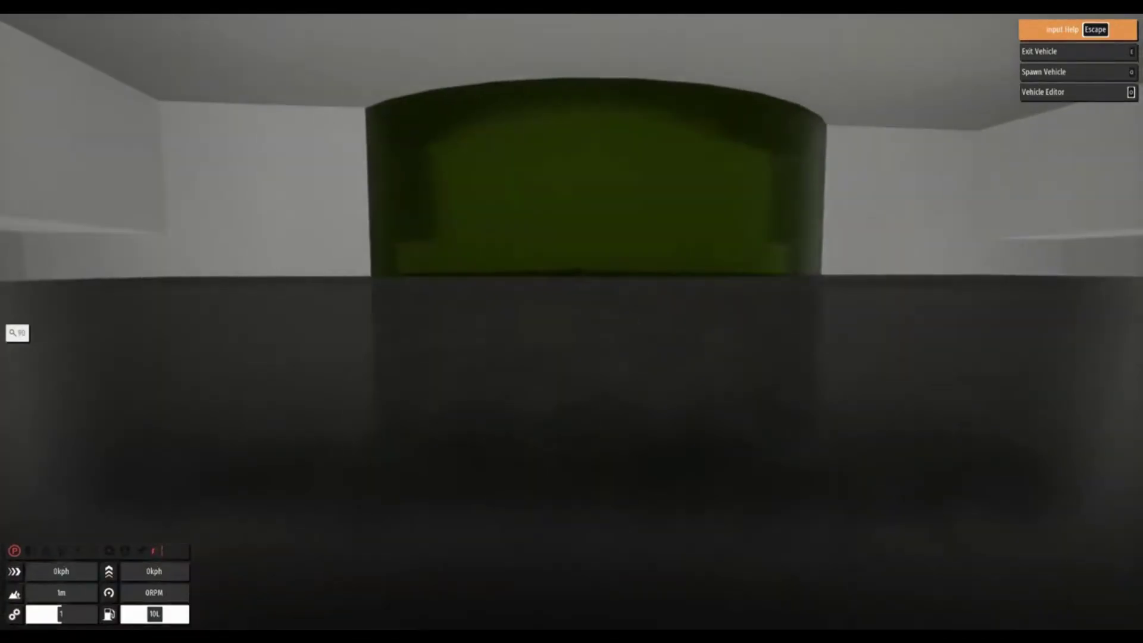
key("v")
left_click_drag(571, 322, 358, 322)
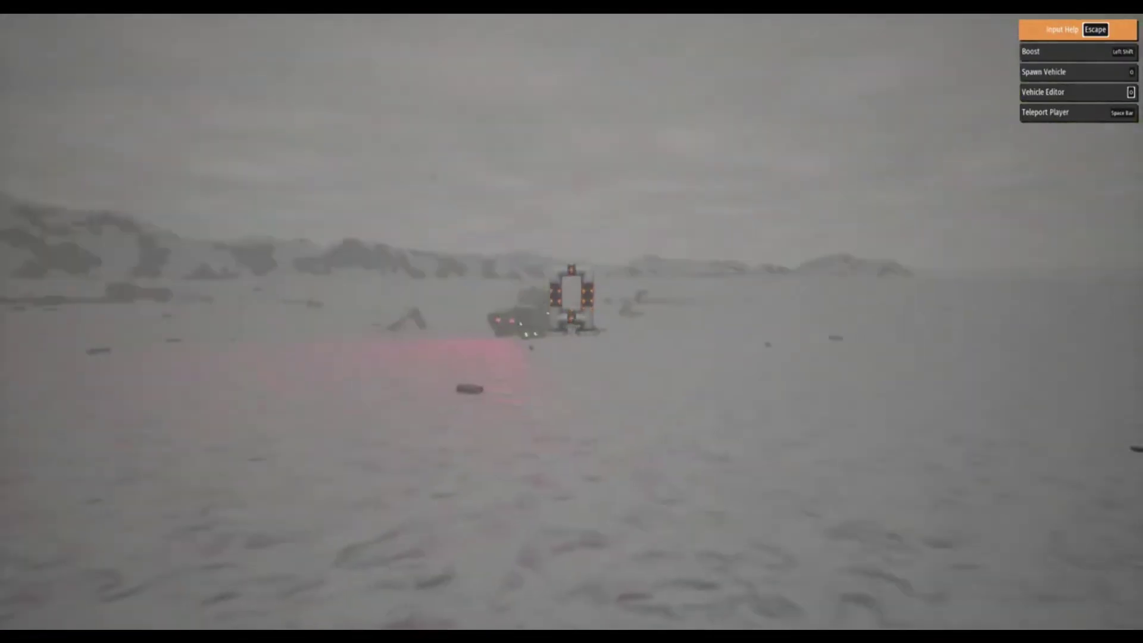
Teleport the player to a new spot and bring up the item inventory.
key("space")
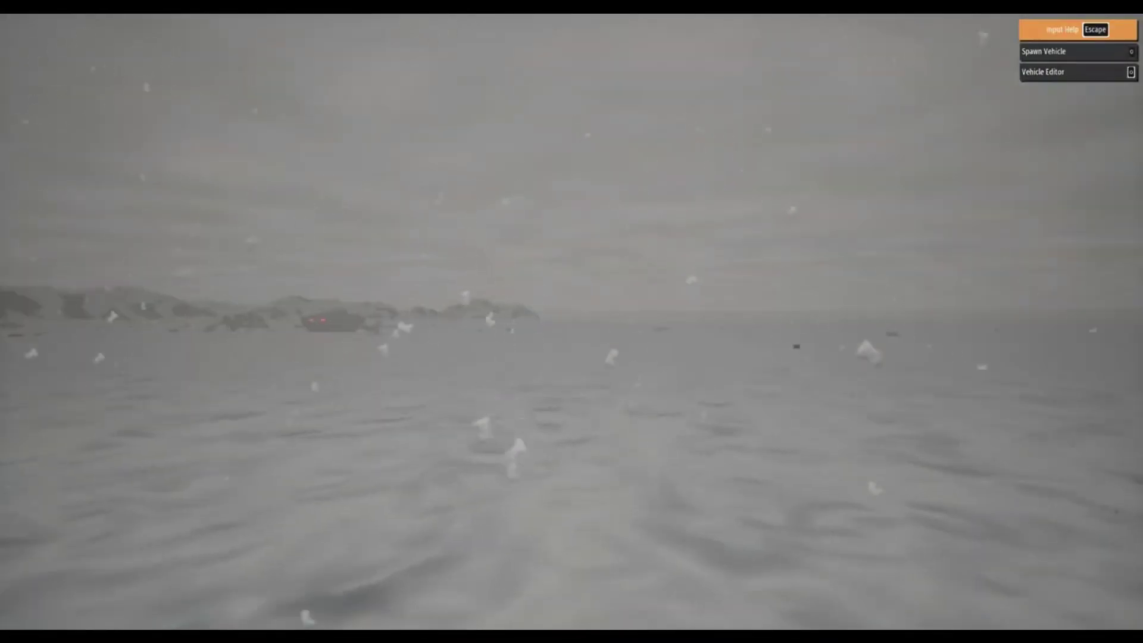
key("Tab")
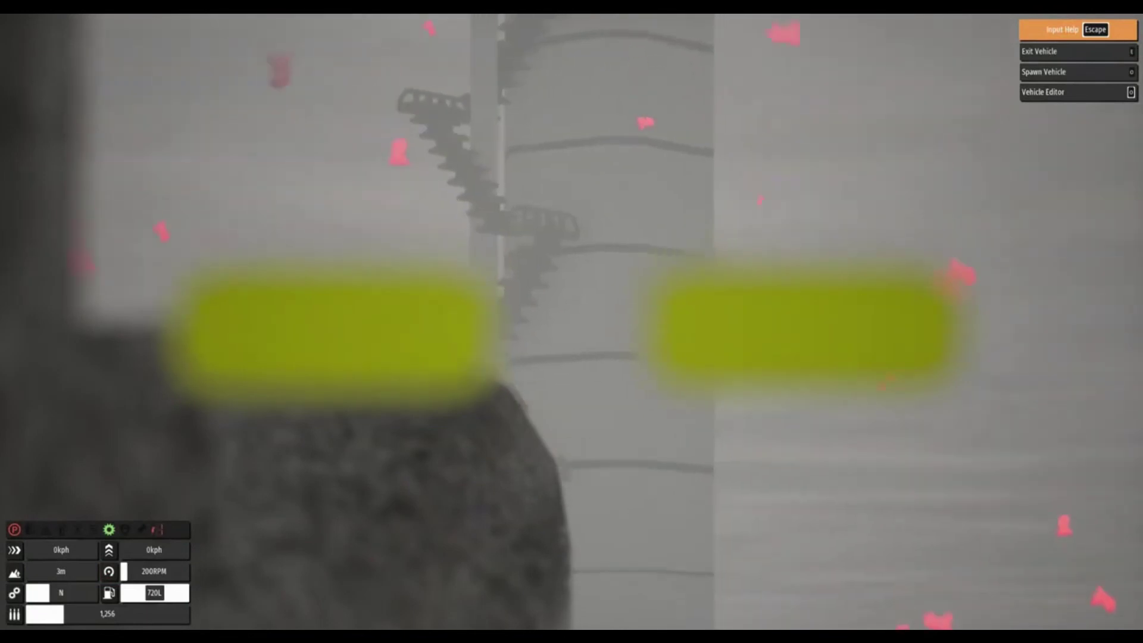
Fly the free camera into the tower's control room and watch its base explode.
key("f")
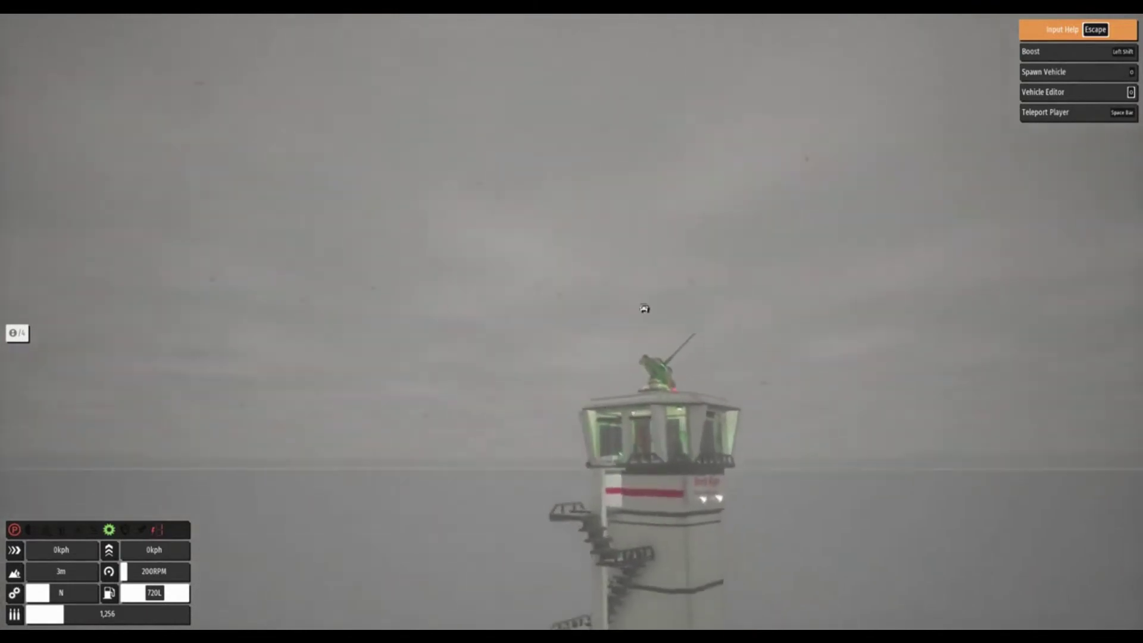
key("w")
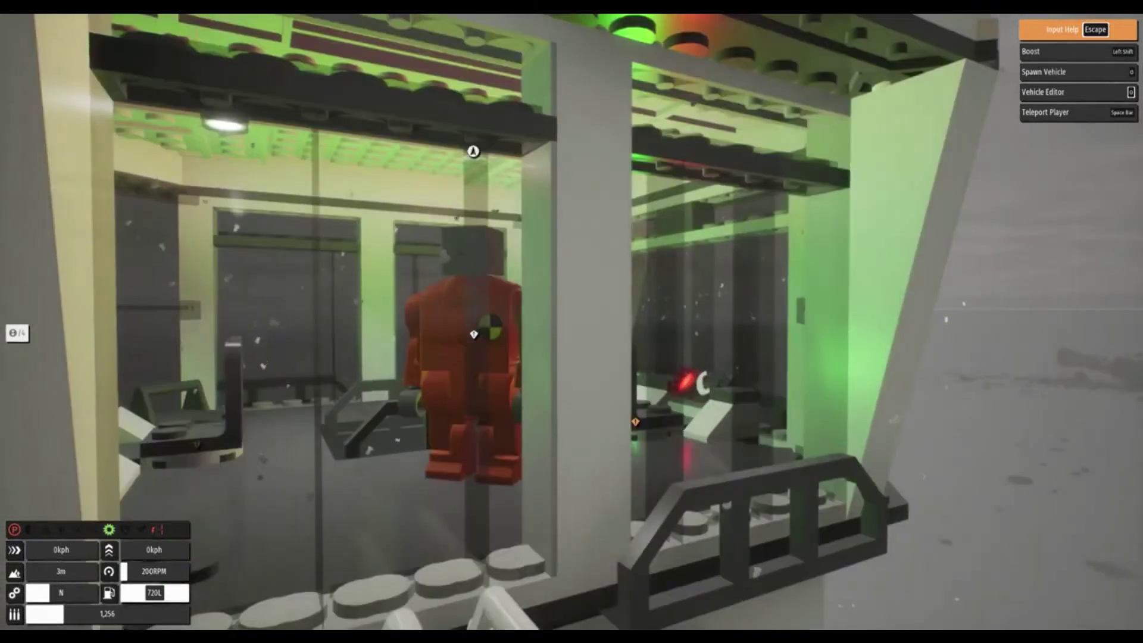
key("s")
key("f")
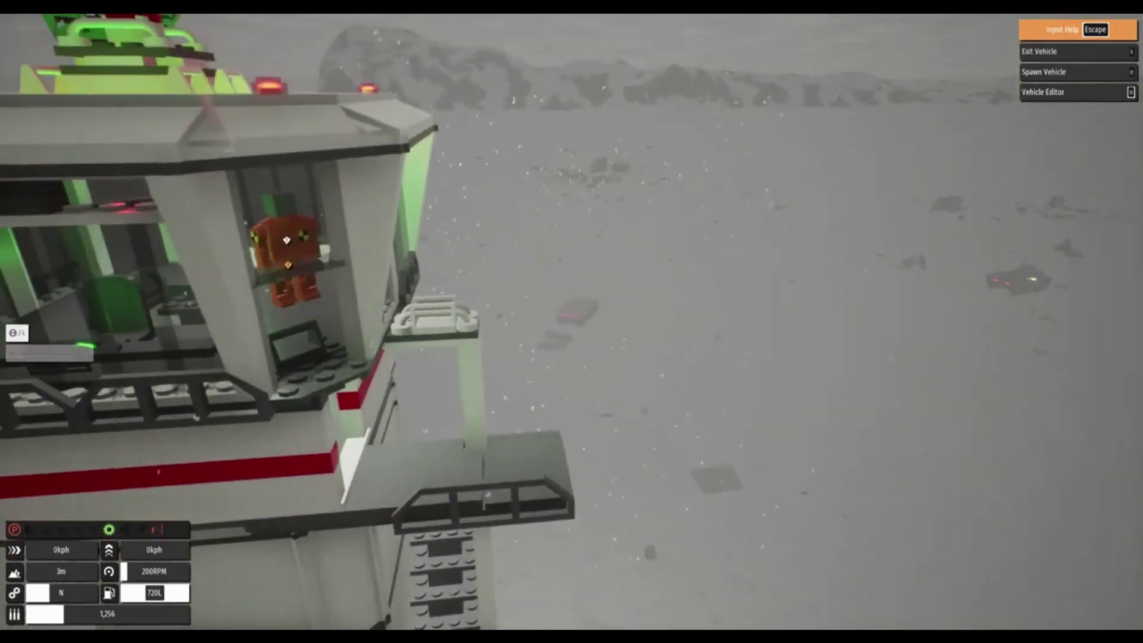
key("f")
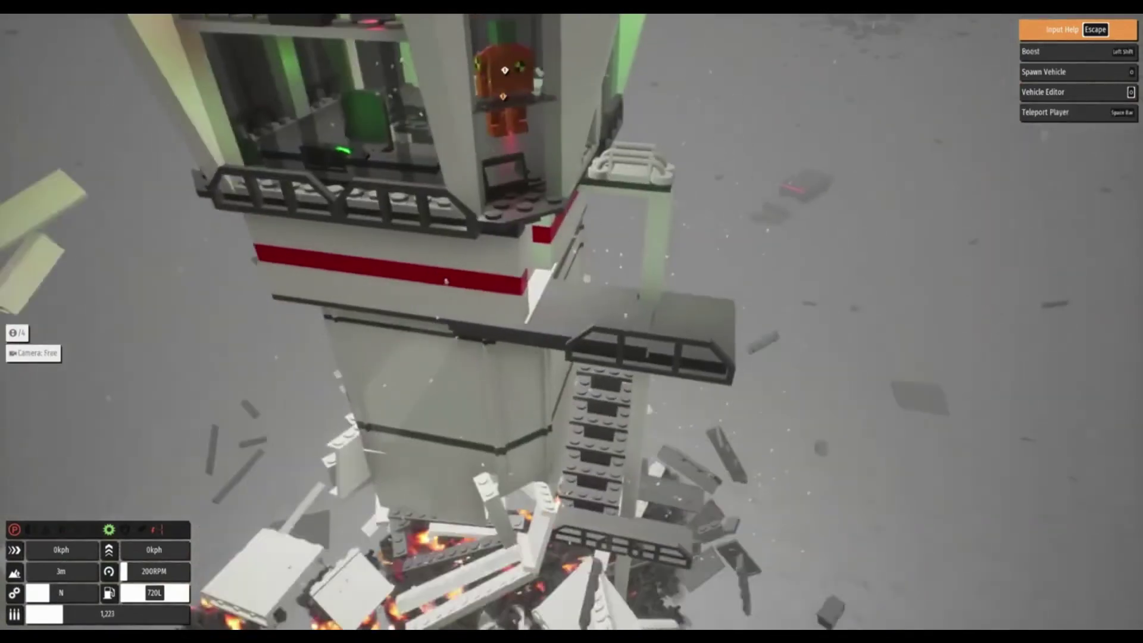
Circle the damaged, smoking tower column, then pull back away from it.
key("w")
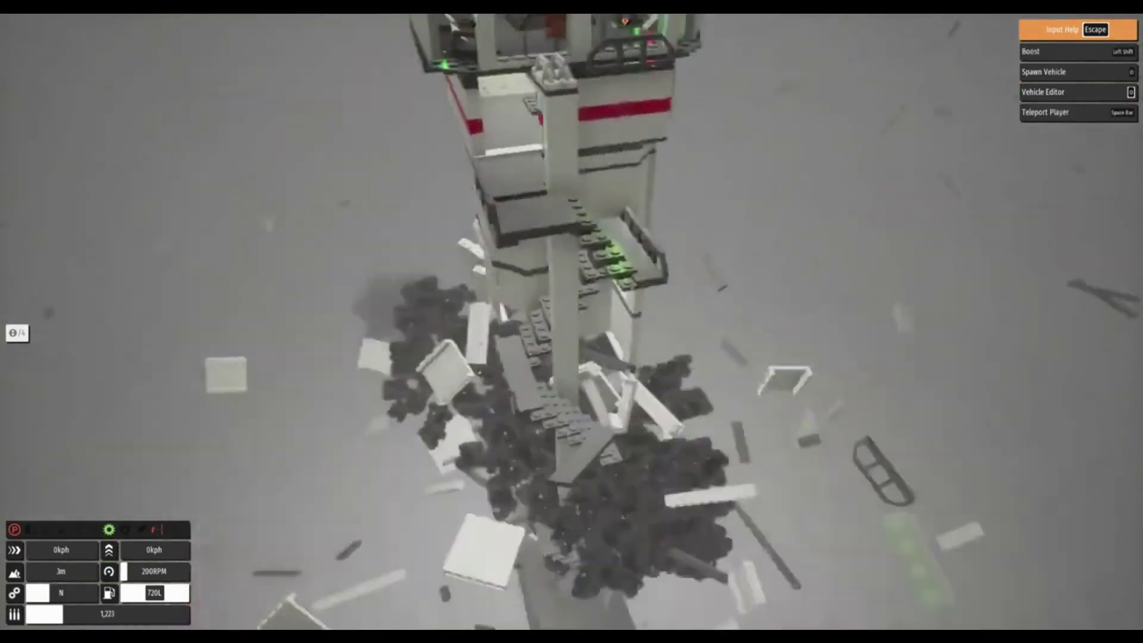
key("w")
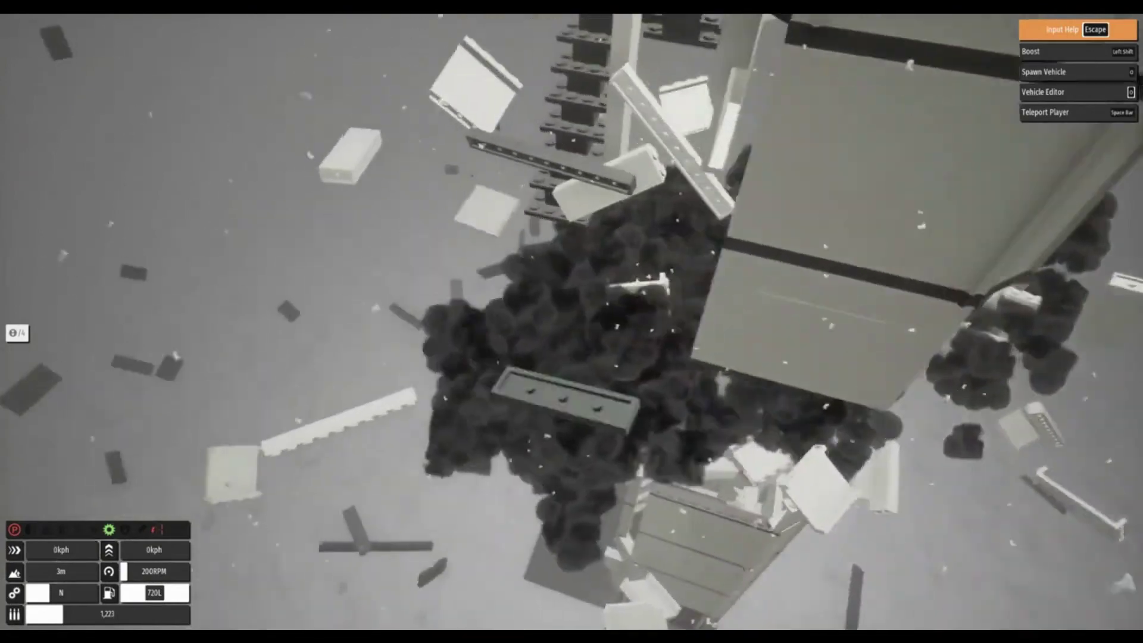
key("w")
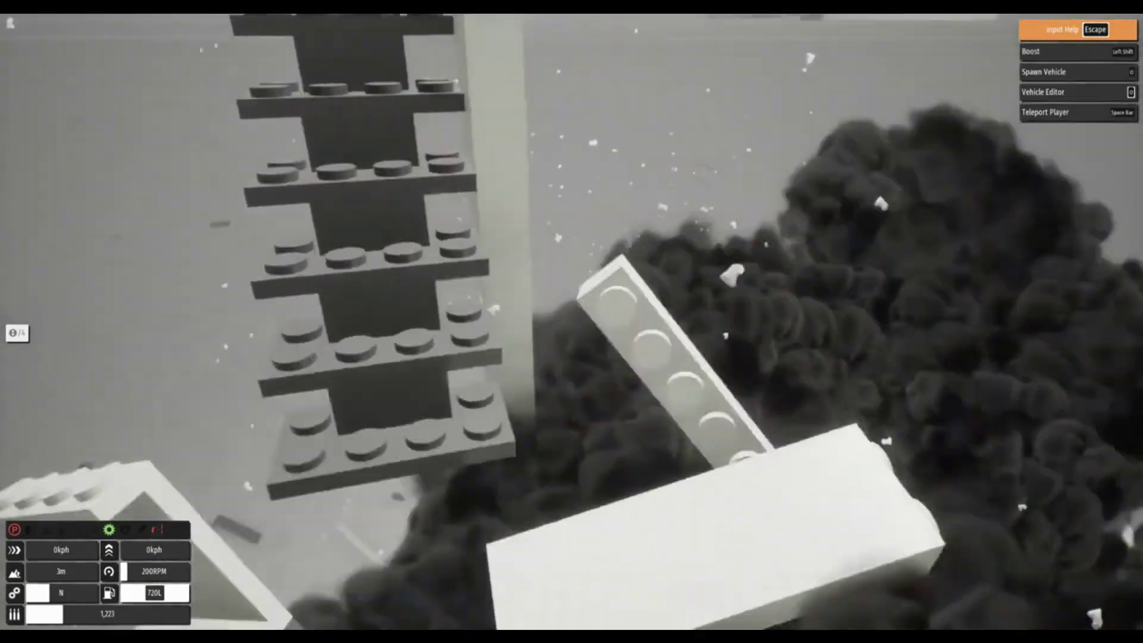
key("s")
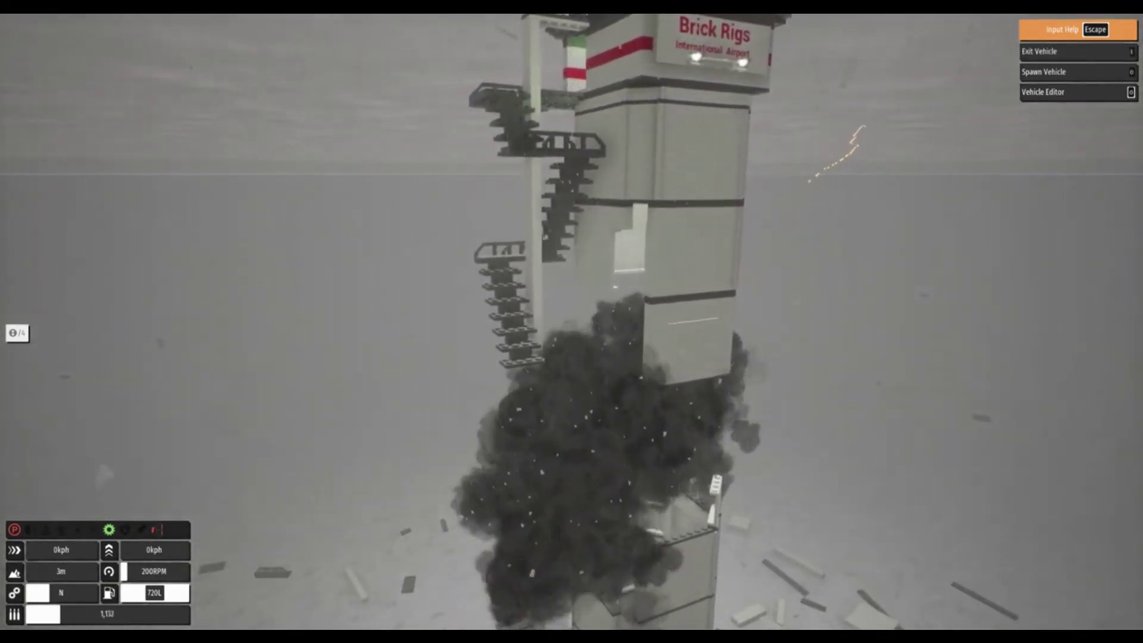
Watch the tower collapse from above its roof, then return to the vehicle seat.
key("w")
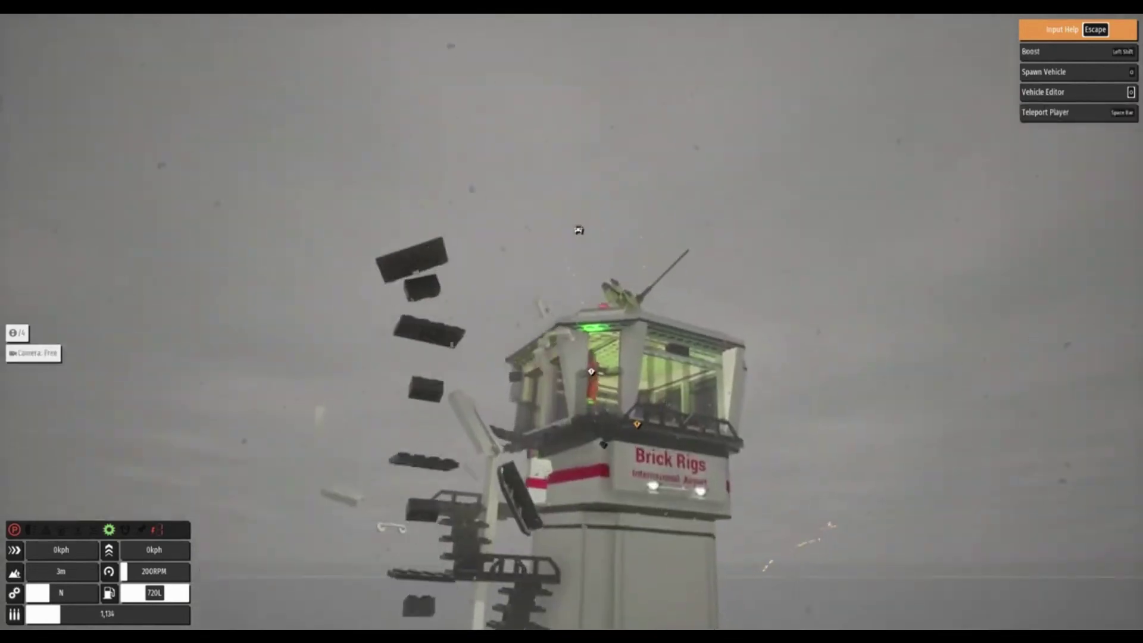
key("w")
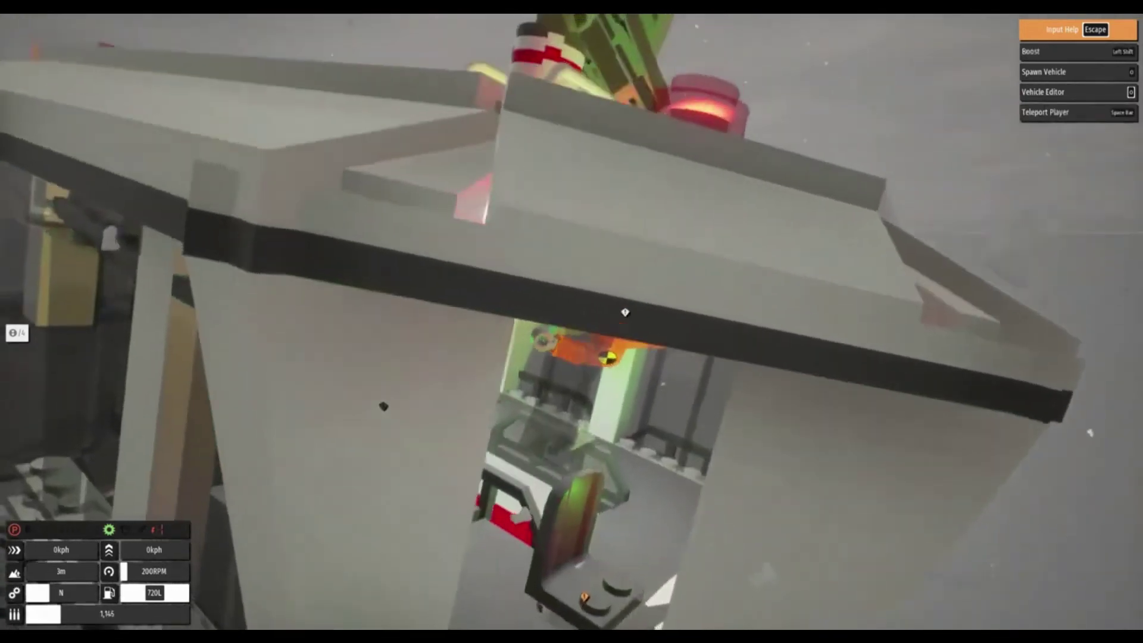
key("w")
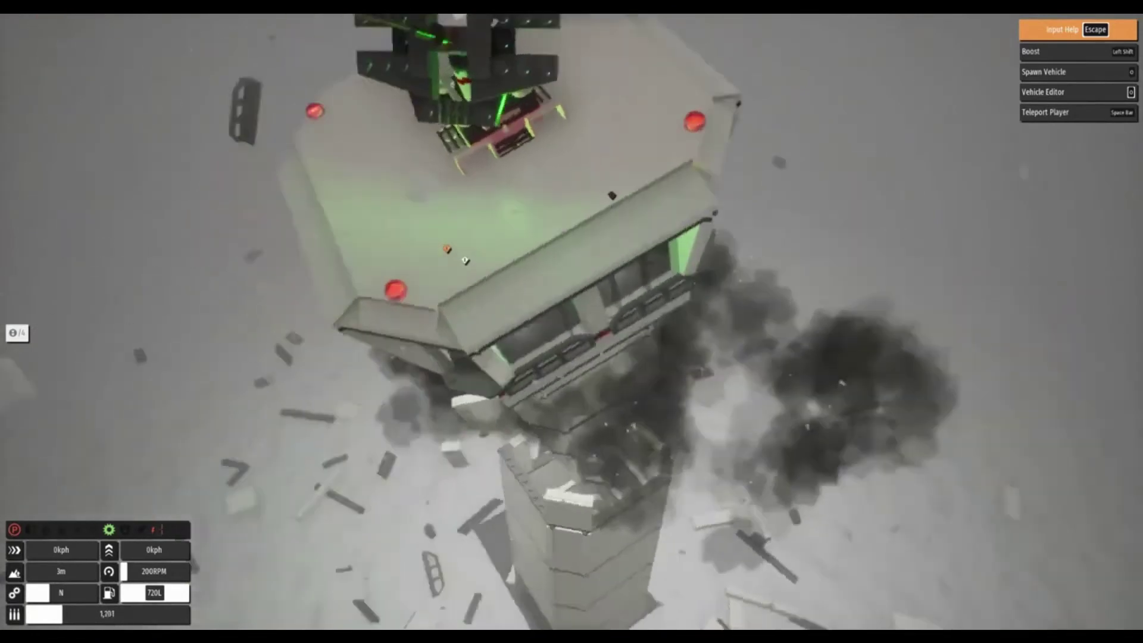
key("w")
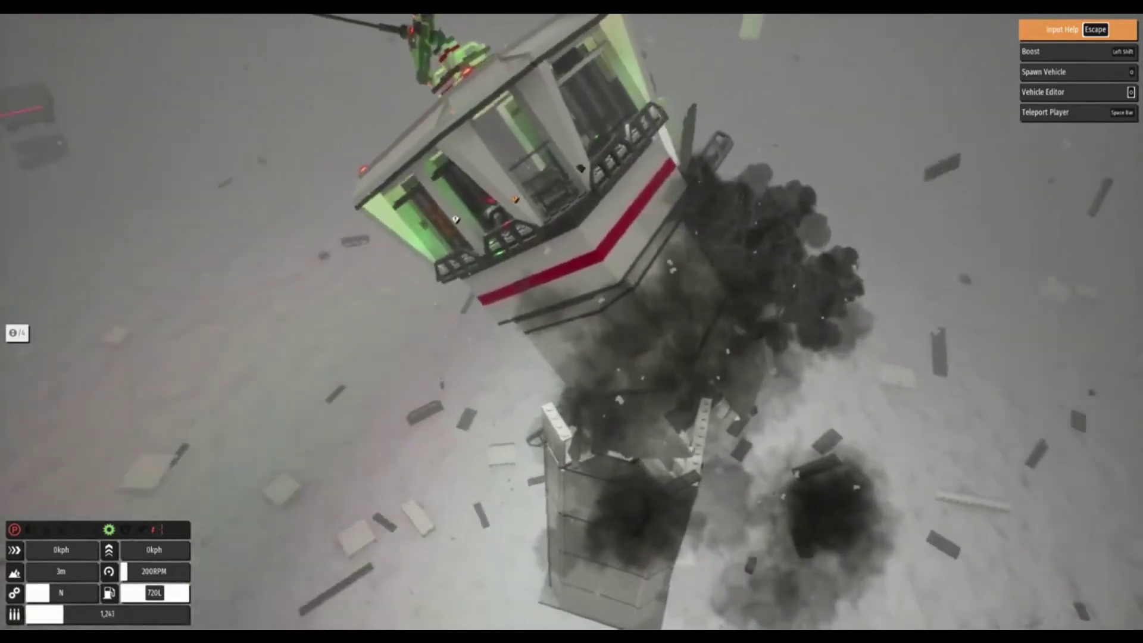
left_click_drag(572, 322, 357, 322)
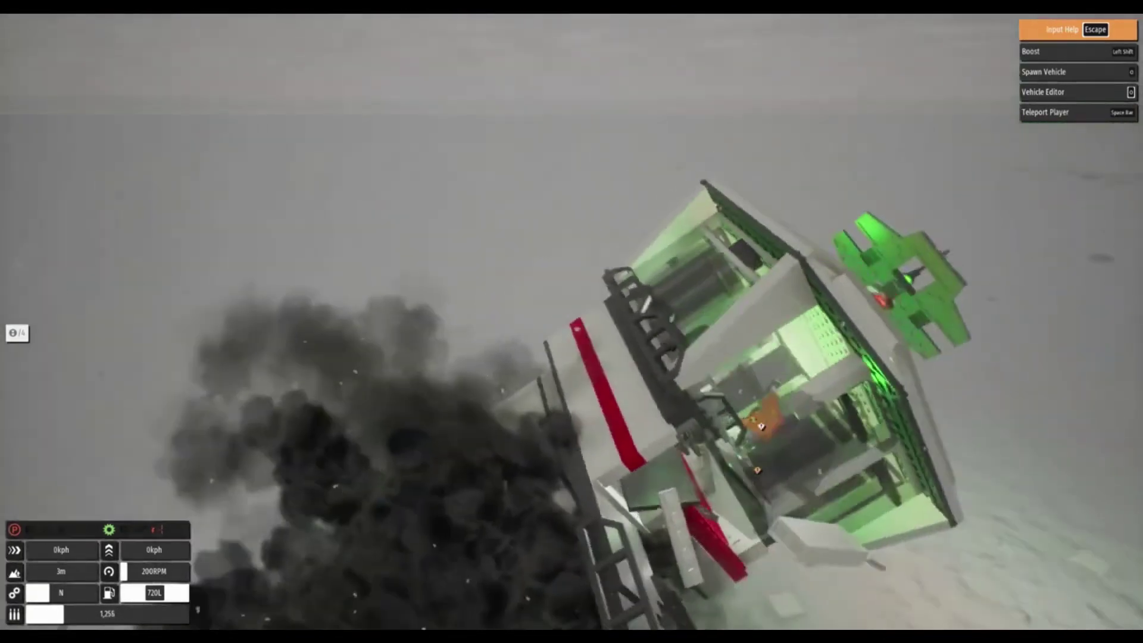
key("w")
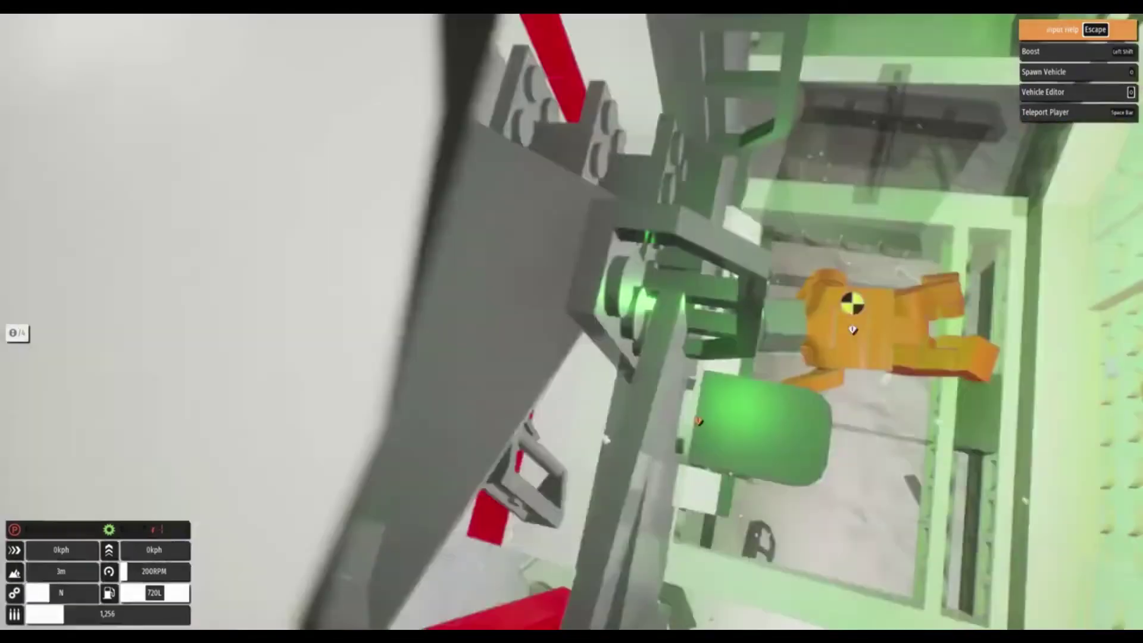
scroll(571, 322, "down", 8)
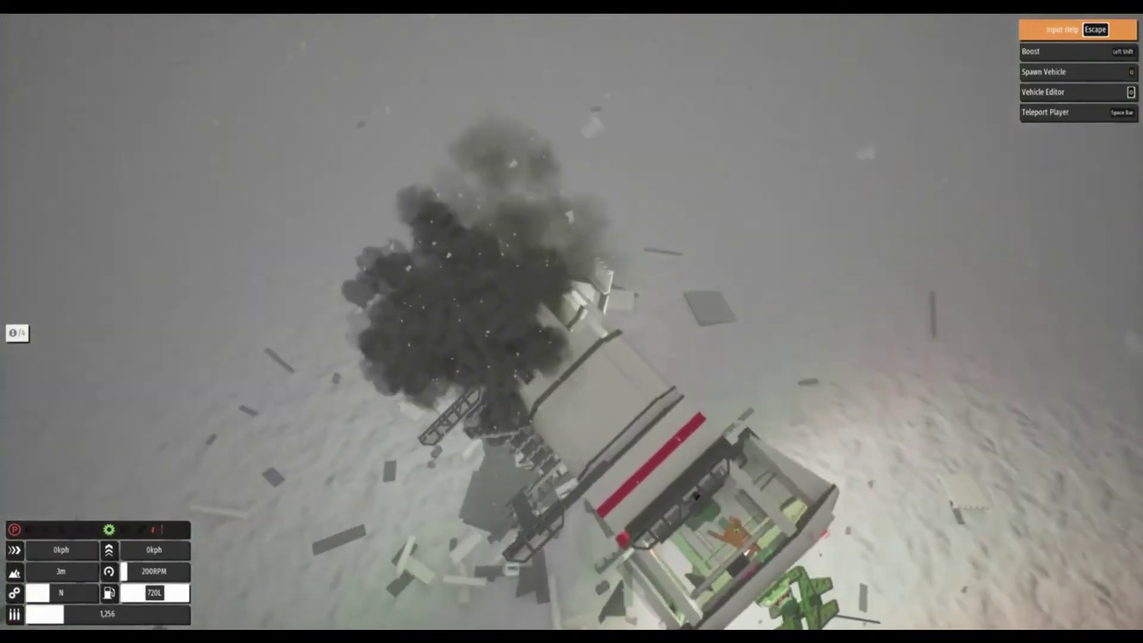
scroll(571, 322, "up", 4)
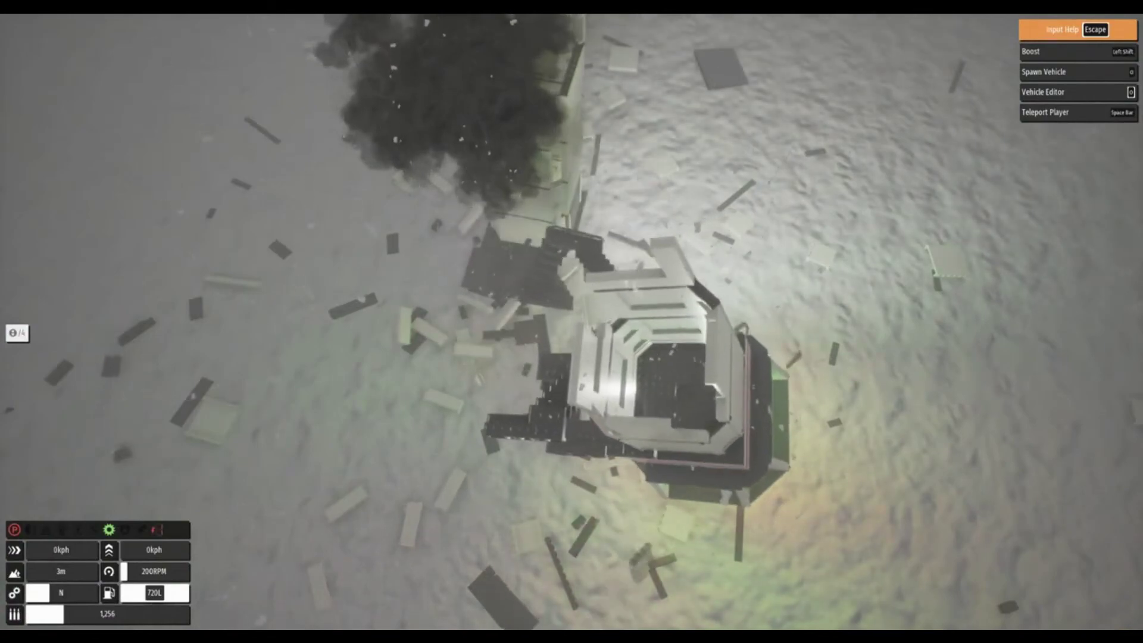
key("space")
Step out of the tank onto the foggy plain beside the toppled tower.
key("f")
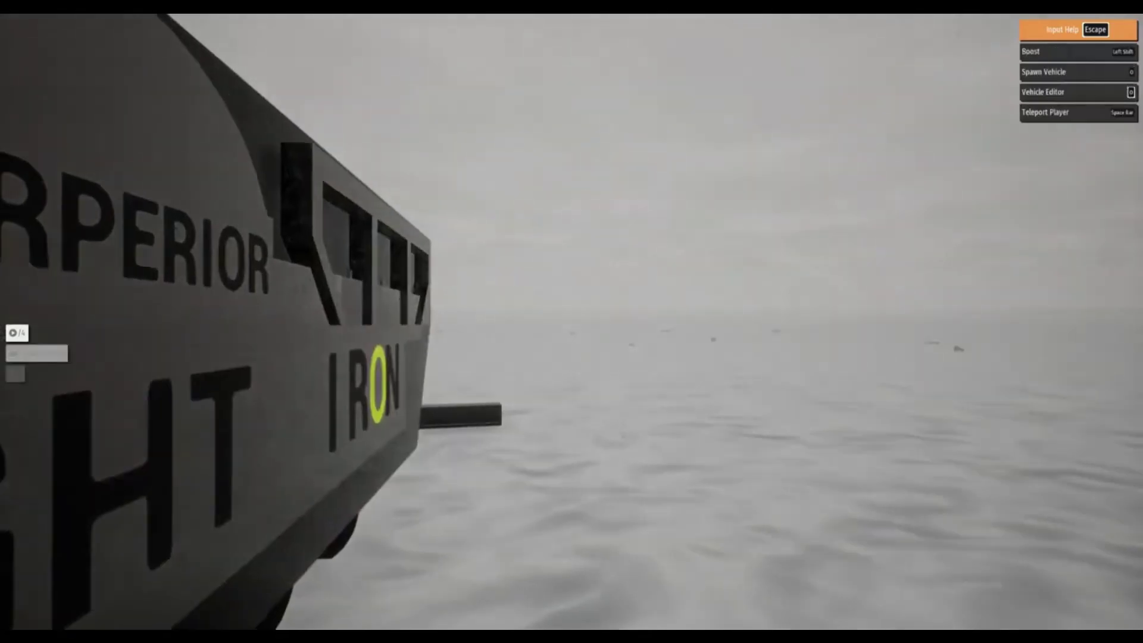